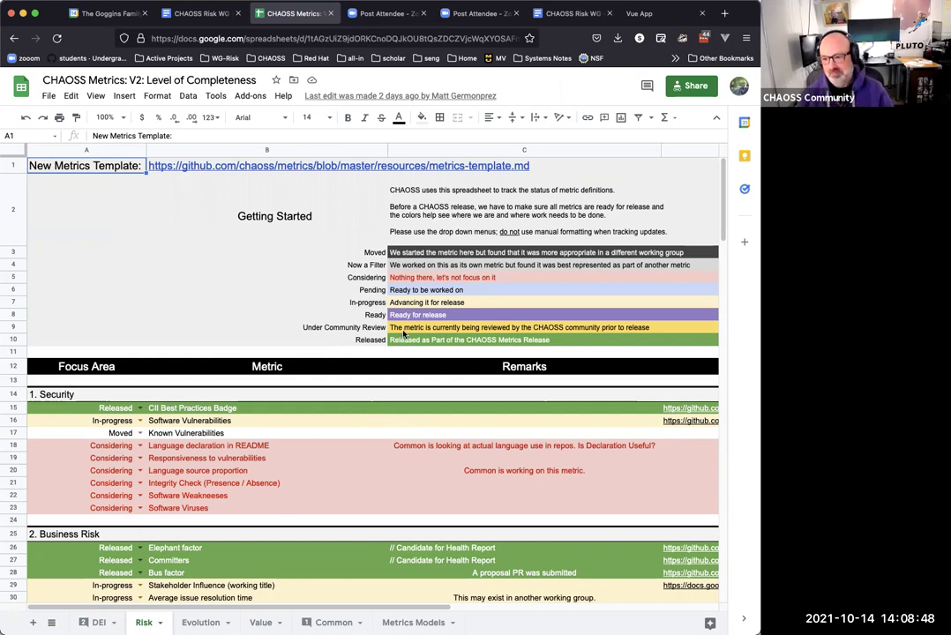
# Set the status of the Upstream Code Dependencies metric in the Dependency Risk Assessment section to Released
pyautogui.scroll(-5, 443, 340)
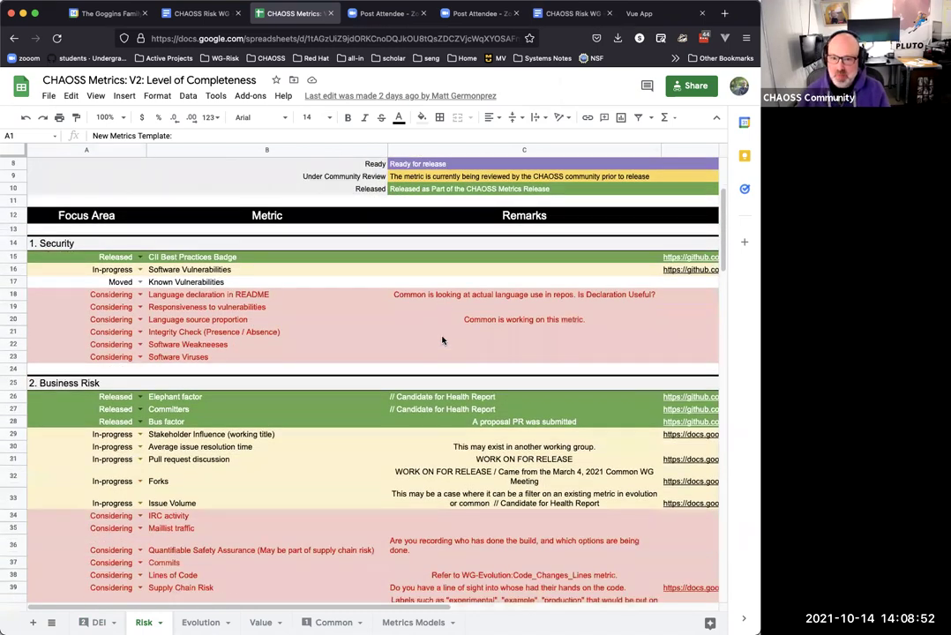
pyautogui.scroll(-6, 443, 340)
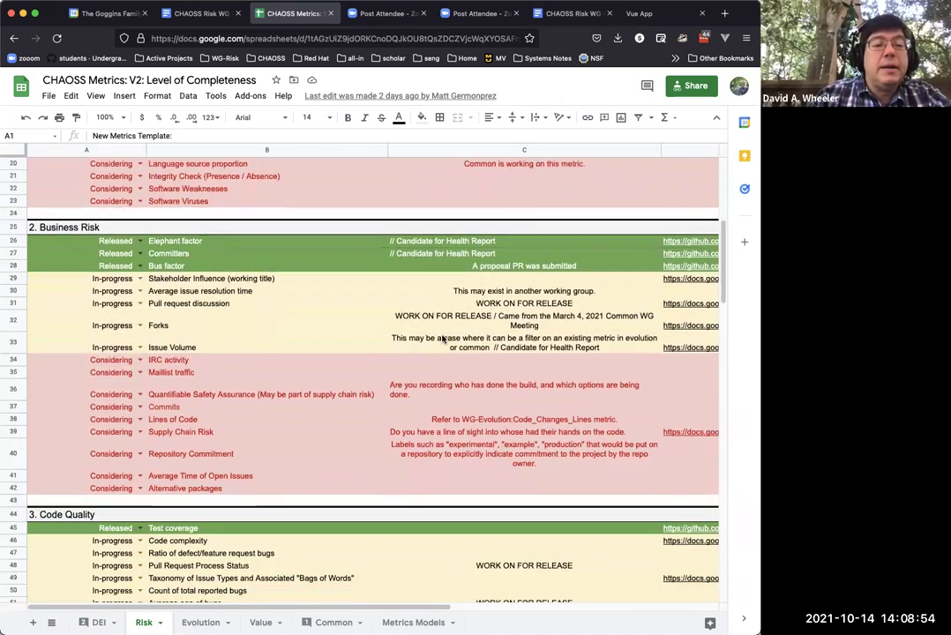
pyautogui.scroll(-15, 443, 339)
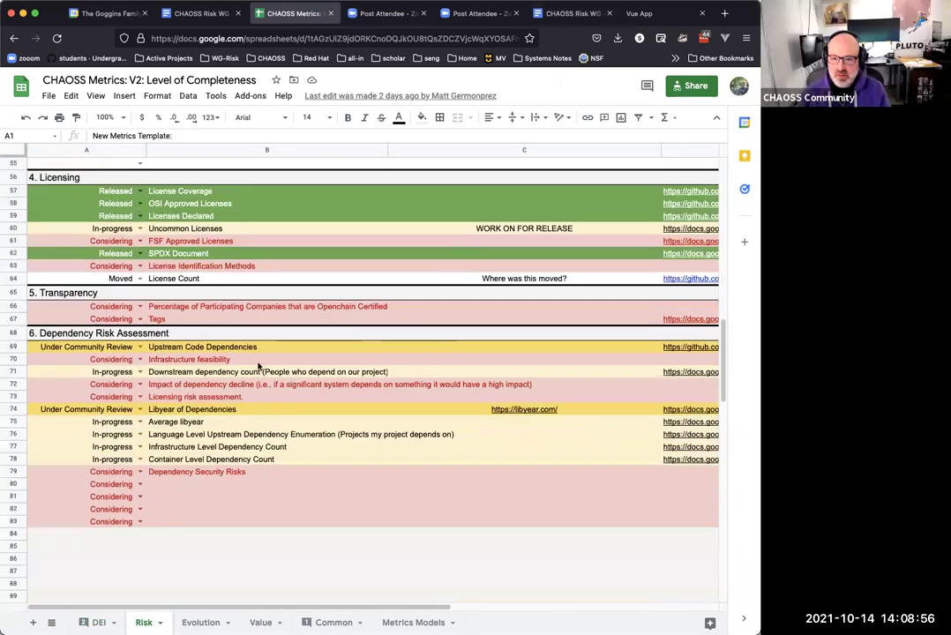
pyautogui.click(212, 348)
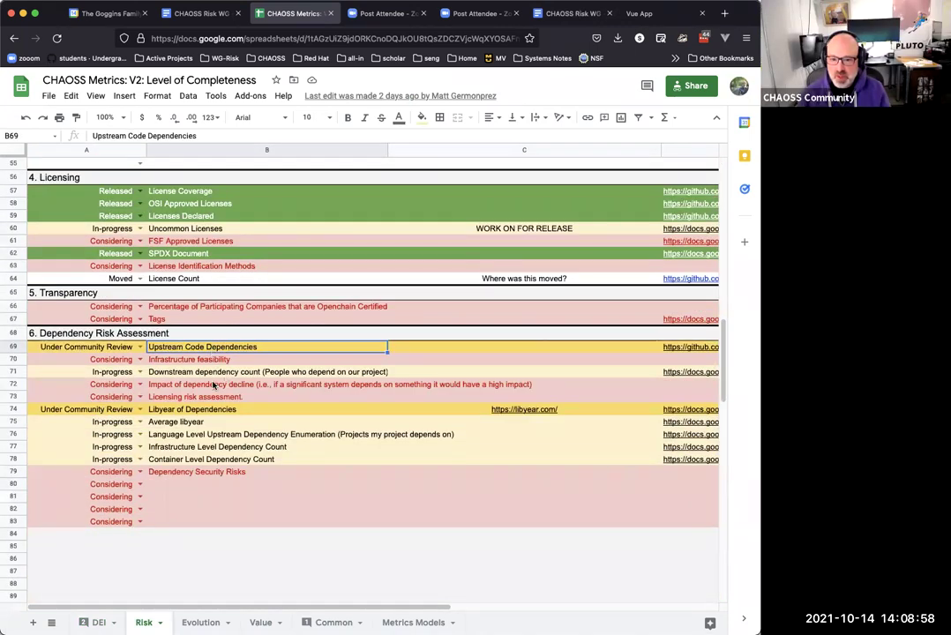
pyautogui.click(140, 346)
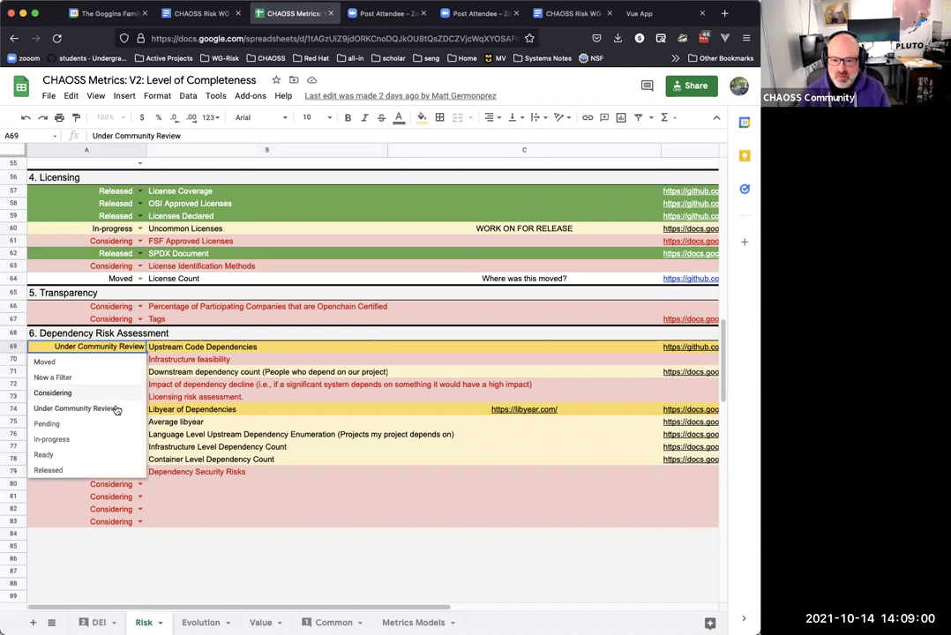
pyautogui.click(106, 468)
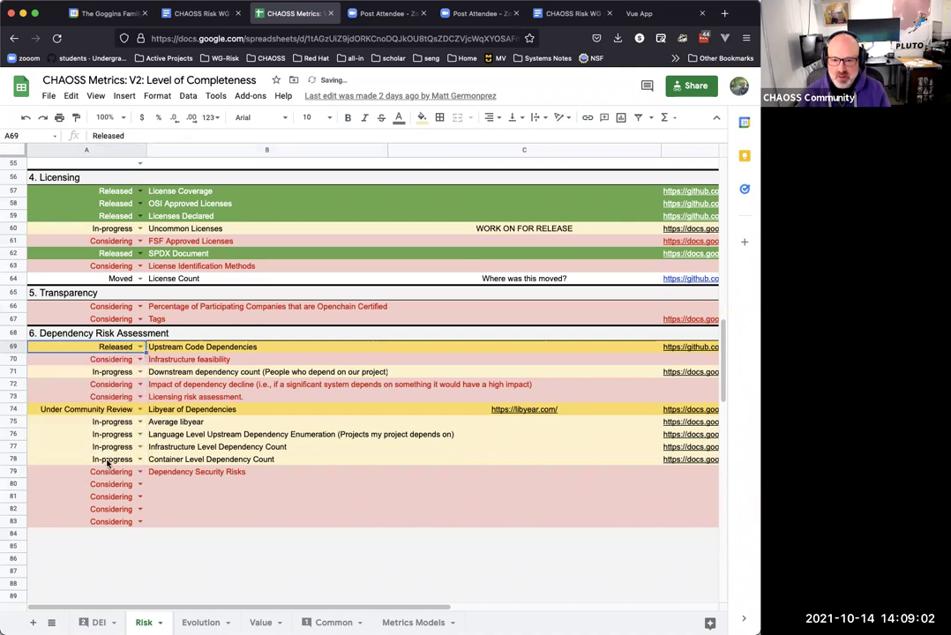
# Set the status of the Libyear of Dependencies metric to Released
pyautogui.click(139, 409)
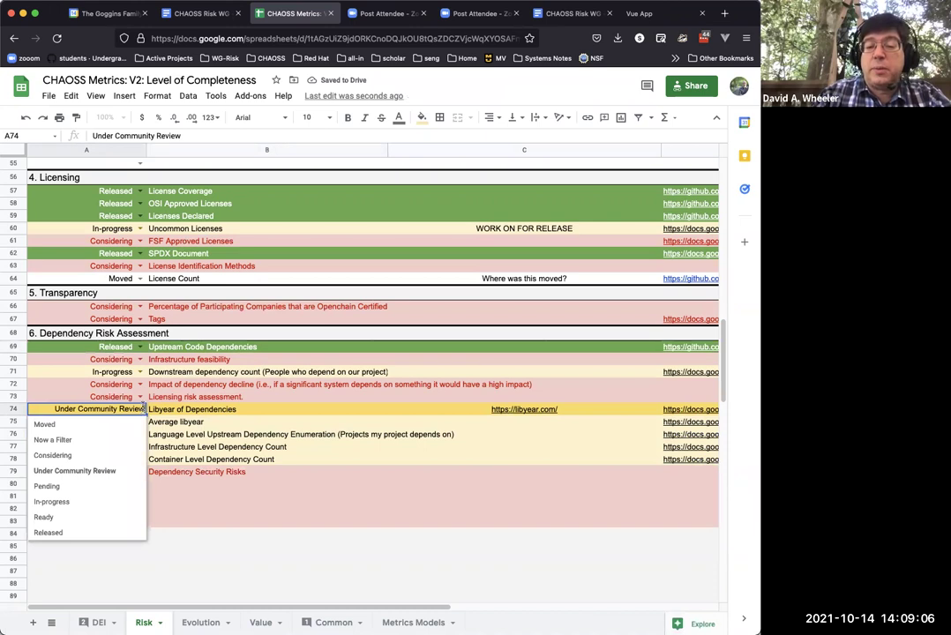
pyautogui.click(112, 528)
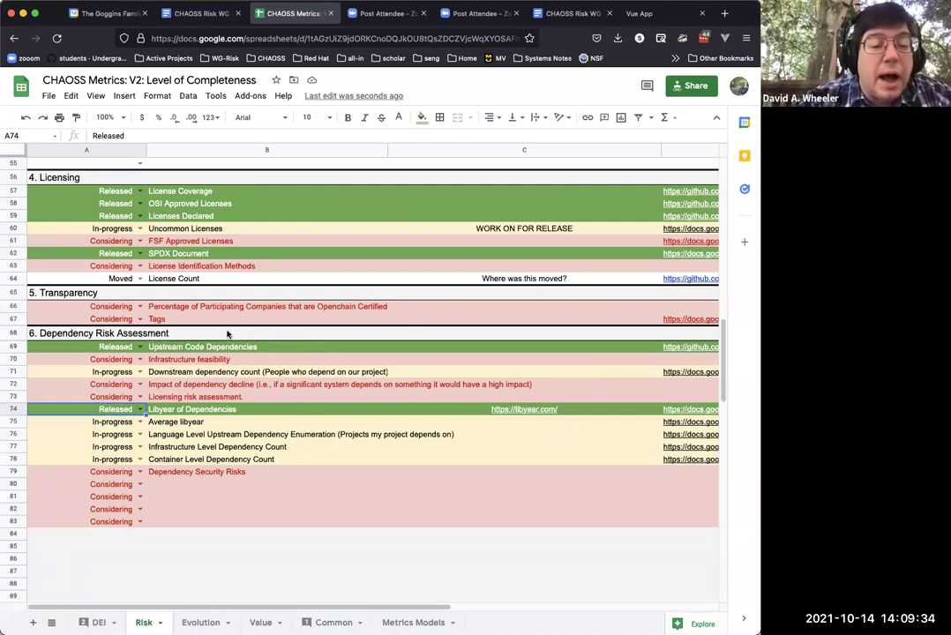
pyautogui.click(212, 411)
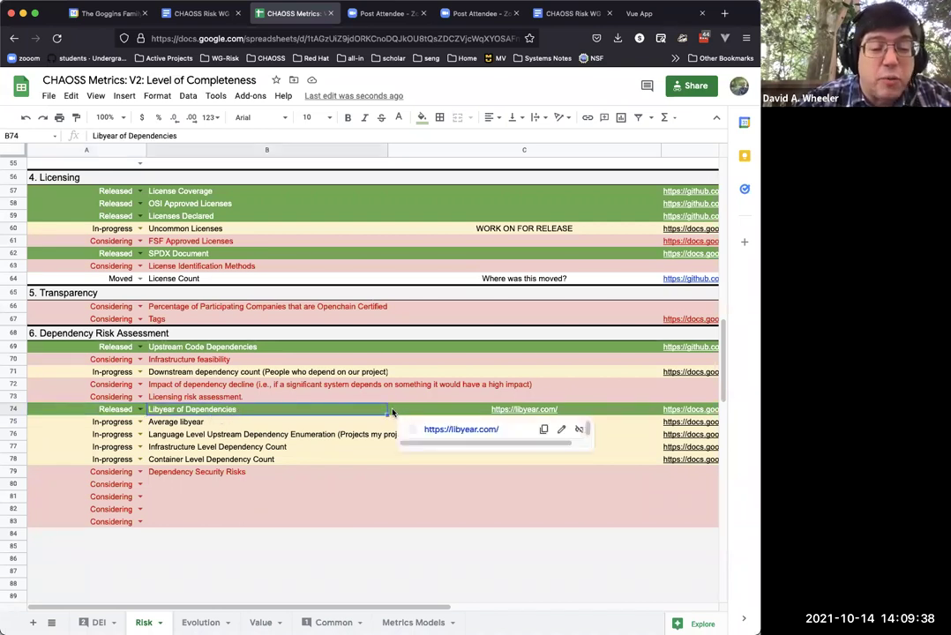
pyautogui.click(268, 427)
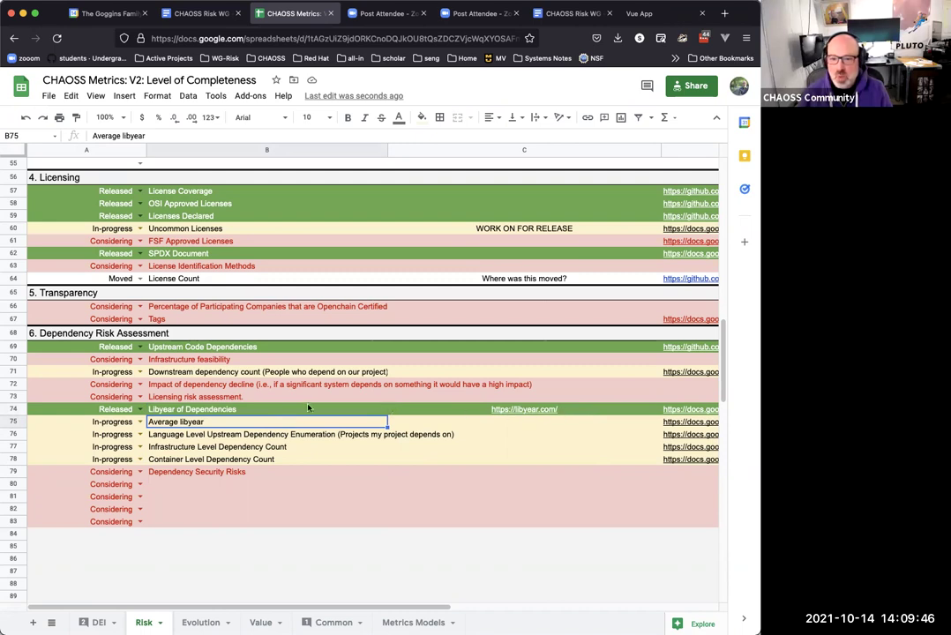
# Check the document links for the Libyear of Dependencies and Average libyear rows, and open the Libyears document
pyautogui.click(692, 411)
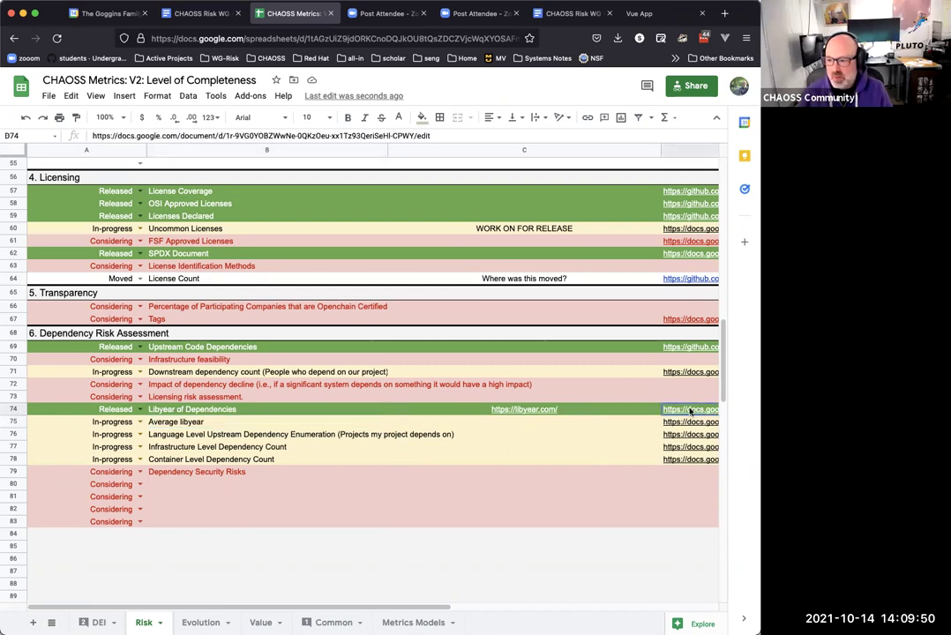
pyautogui.click(693, 411)
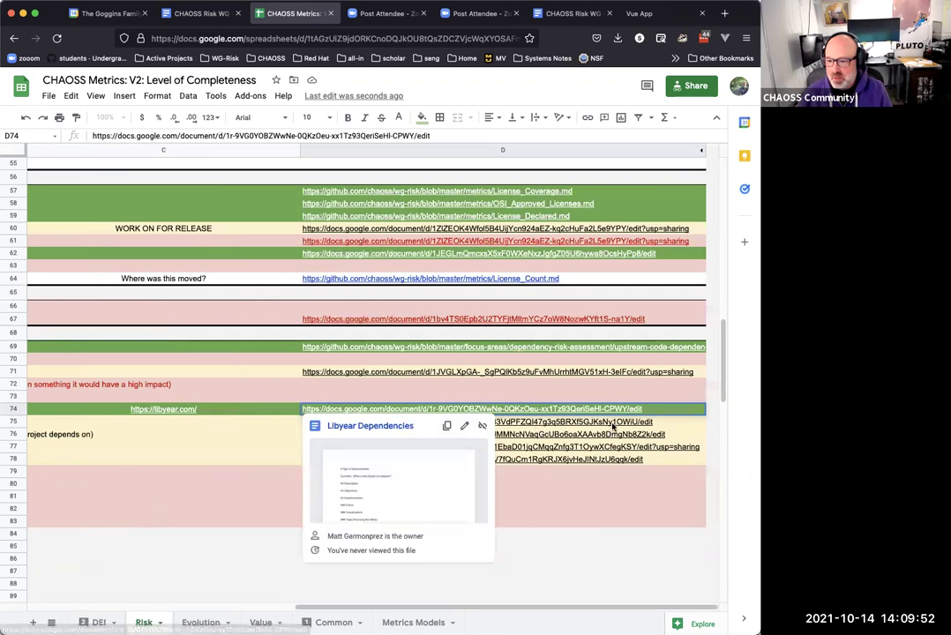
pyautogui.click(191, 423)
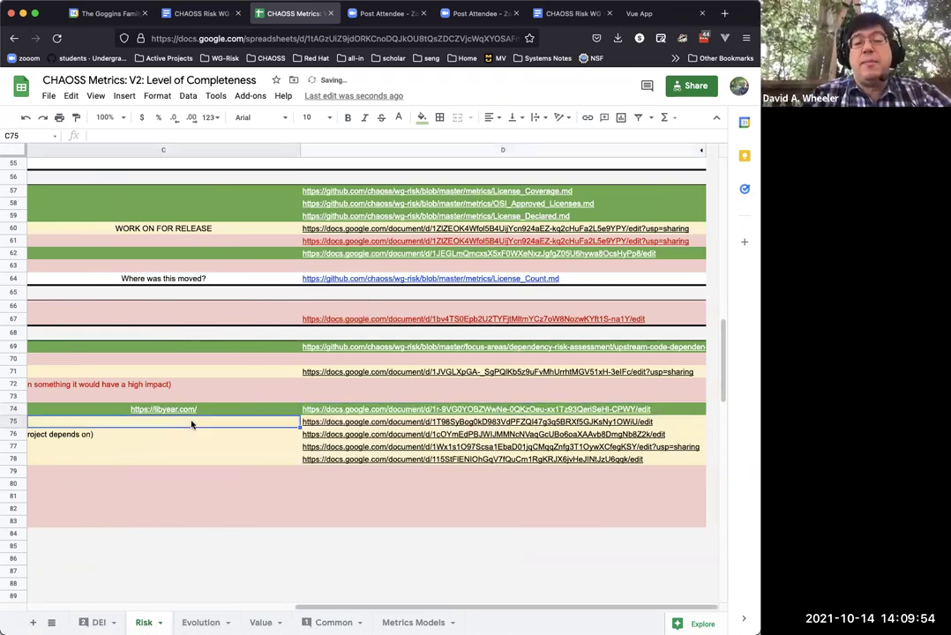
pyautogui.click(360, 423)
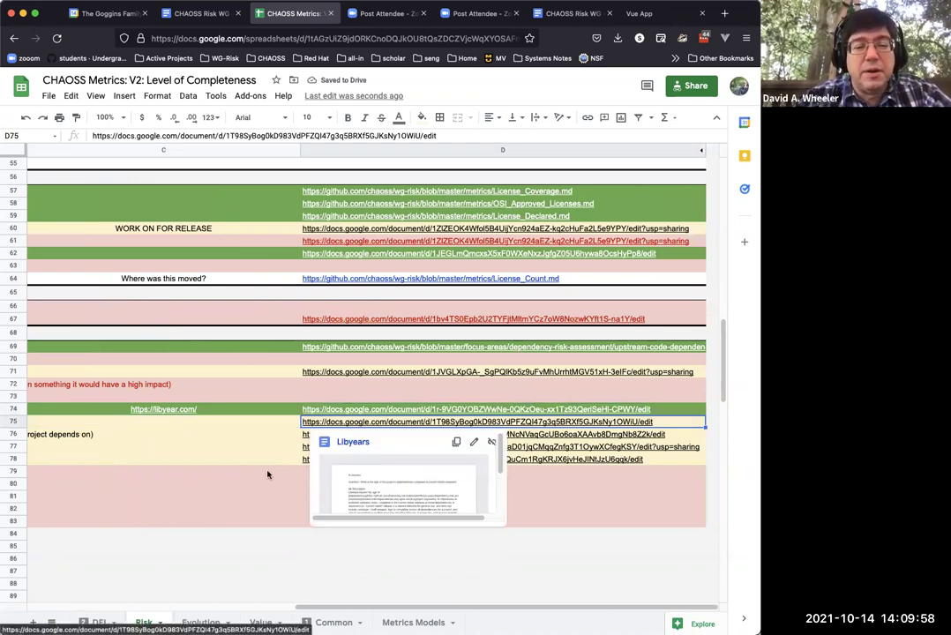
pyautogui.click(291, 473)
pyautogui.hscroll(-5, 326, 511)
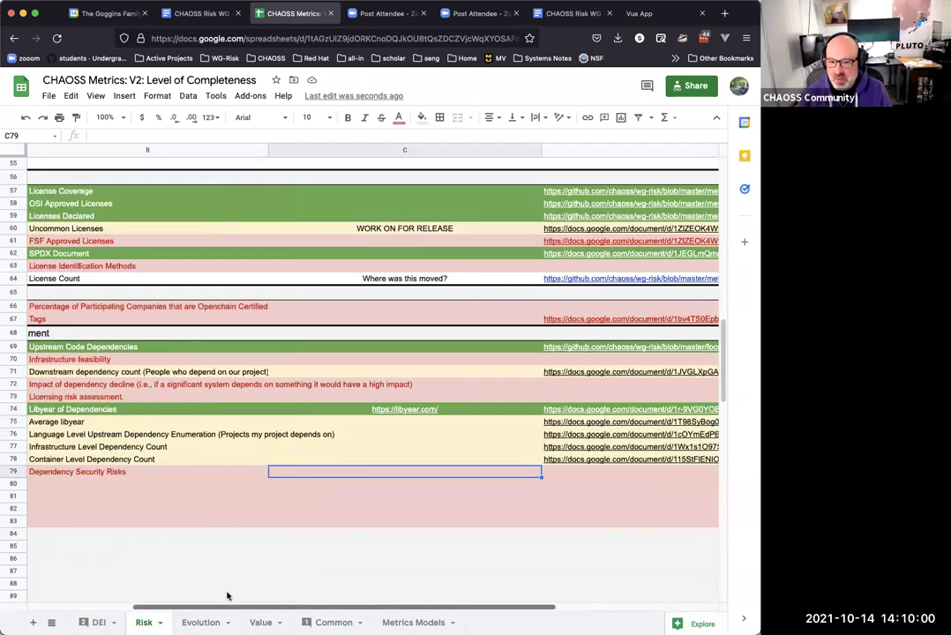
pyautogui.click(568, 422)
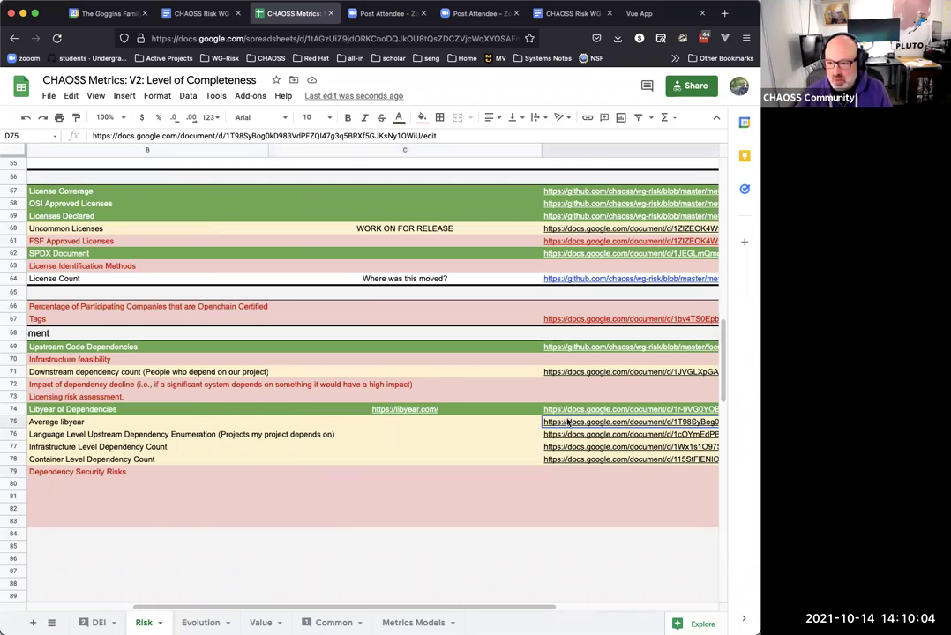
pyautogui.click(362, 442)
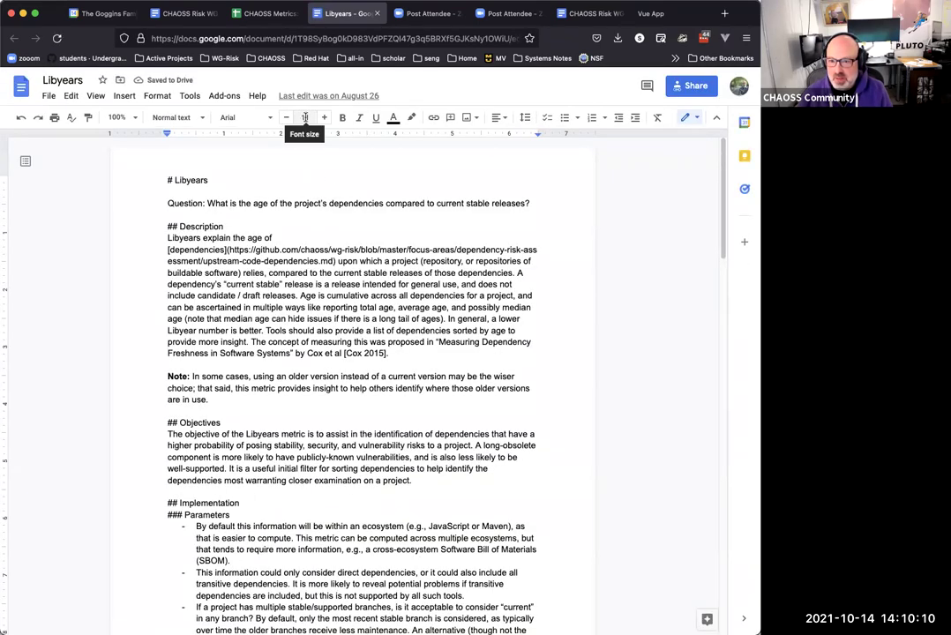
# Return to the metrics spreadsheet and set the Libyear of Dependencies status back to Under Community Review
pyautogui.click(270, 14)
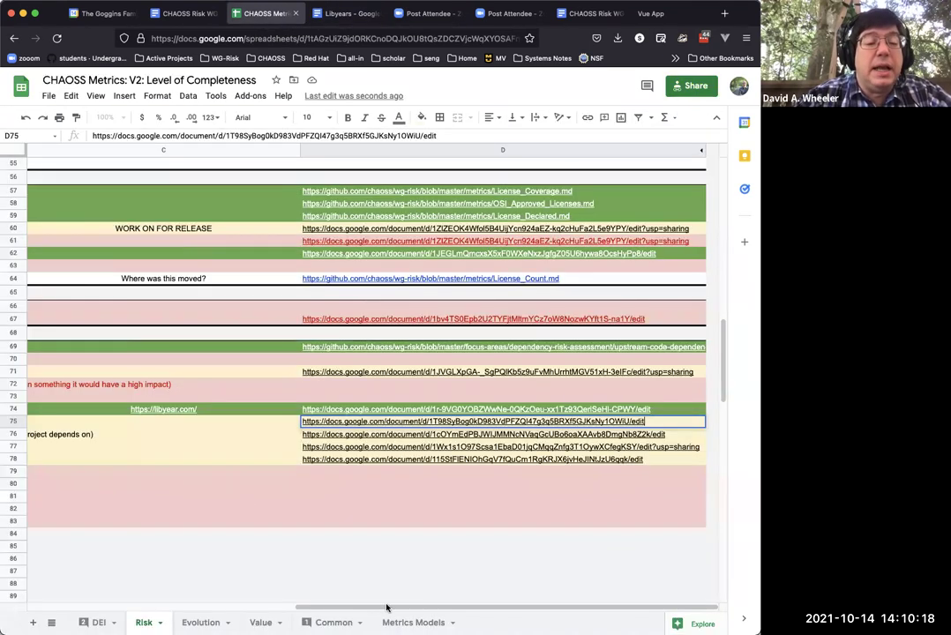
pyautogui.moveTo(388, 607); pyautogui.dragTo(176, 565)
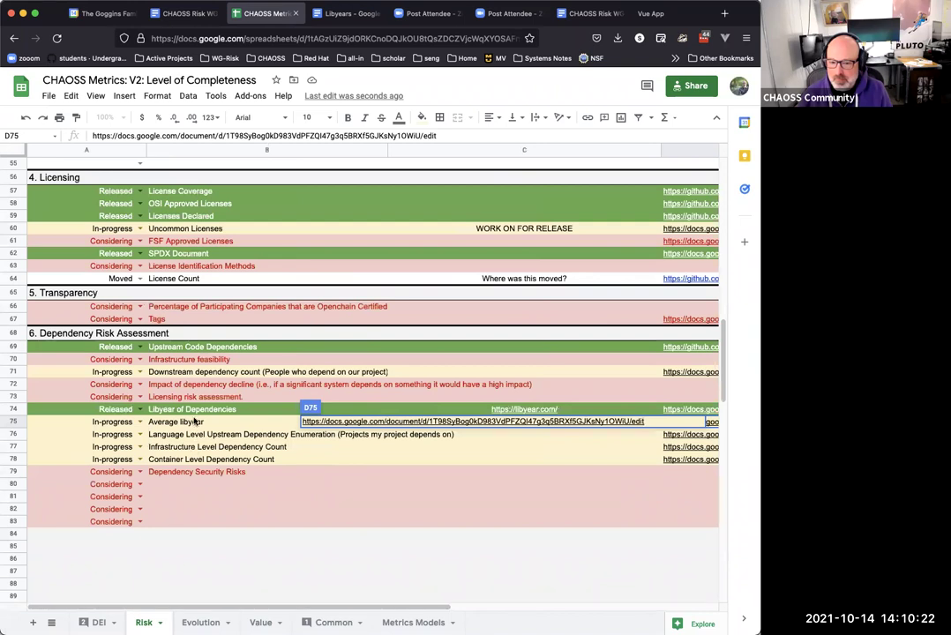
pyautogui.click(139, 410)
pyautogui.click(97, 468)
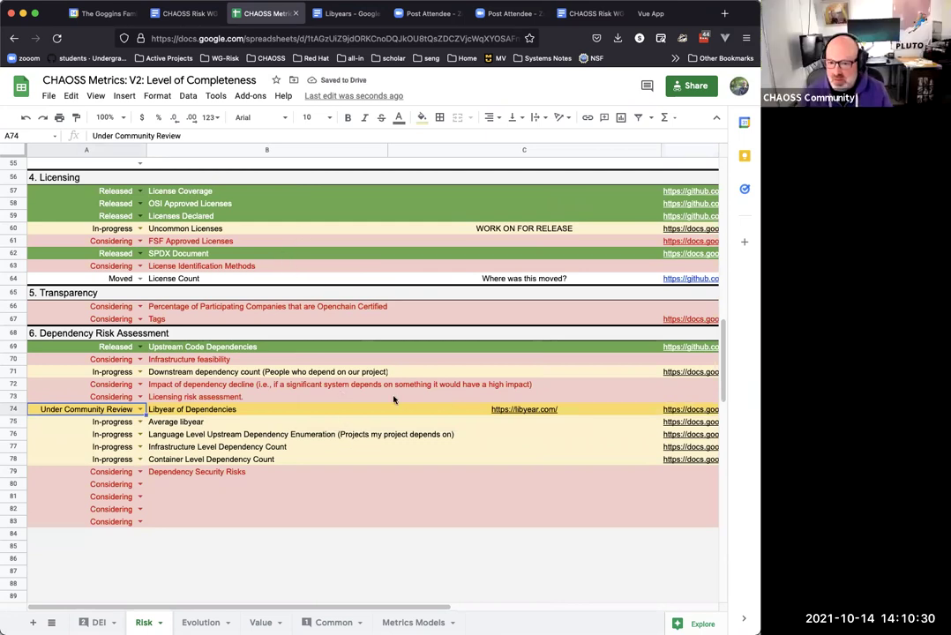
# Examine the Filters section of the Libyears document, highlighting the cumulative, average and median age entries
pyautogui.click(578, 16)
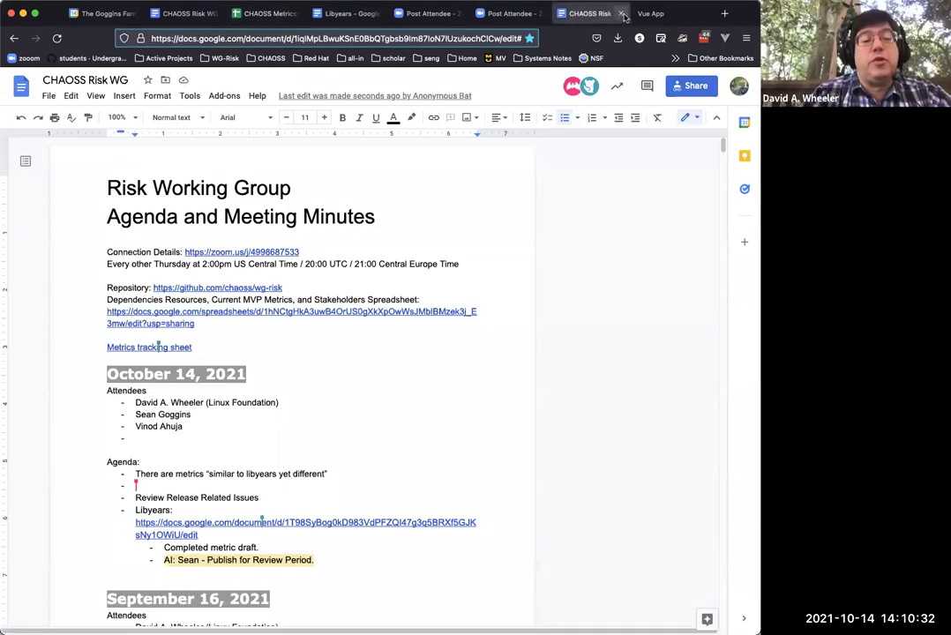
pyautogui.click(653, 14)
pyautogui.click(589, 15)
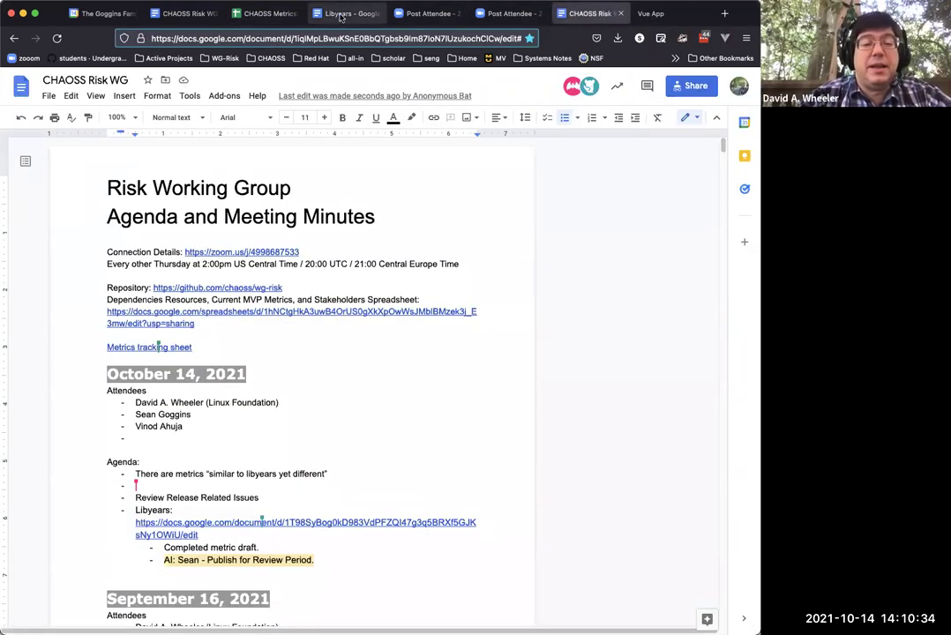
pyautogui.click(336, 15)
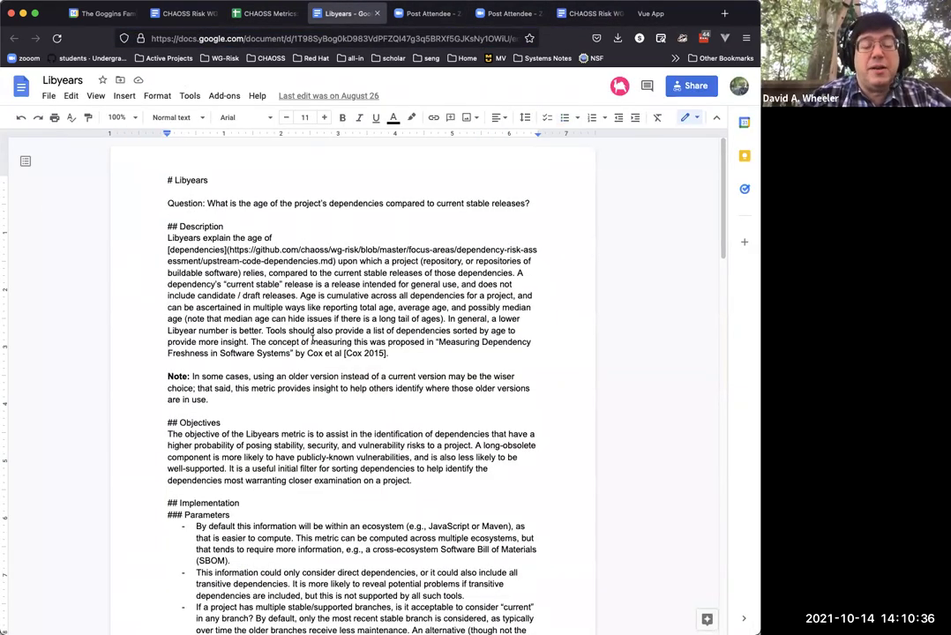
pyautogui.scroll(-3, 291, 308)
pyautogui.scroll(-2, 312, 340)
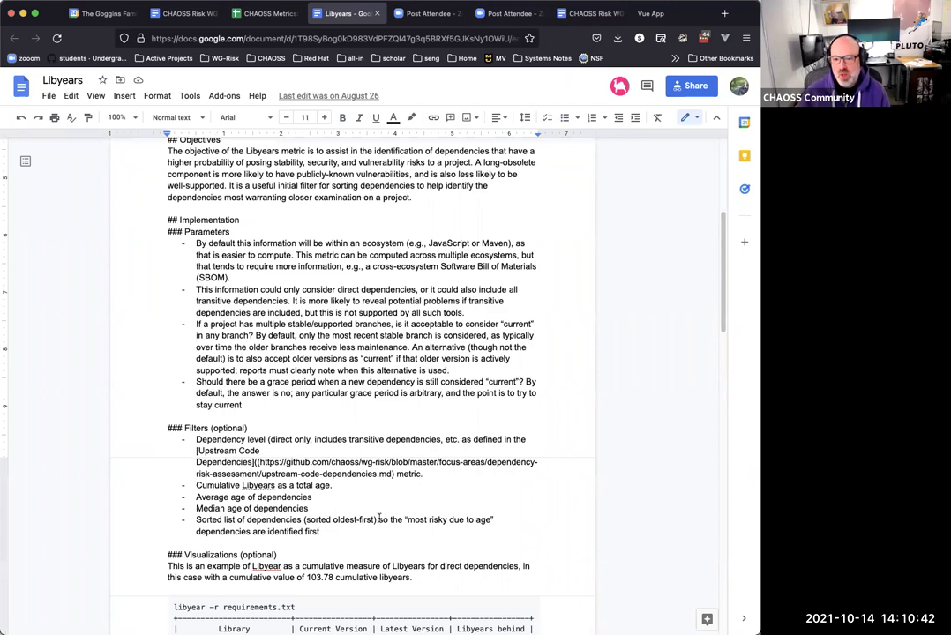
pyautogui.moveTo(336, 508); pyautogui.dragTo(80, 492)
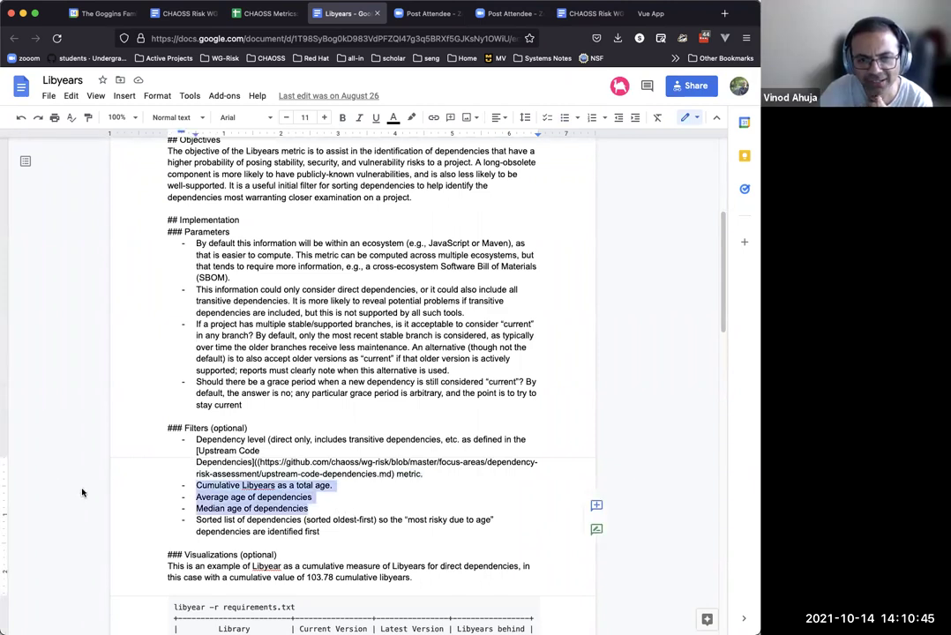
# In the October 14, 2021 agenda of the Risk Working Group minutes, add the sub-bullet “Technical debt” --- under “similar to libyears yet different”
pyautogui.click(270, 19)
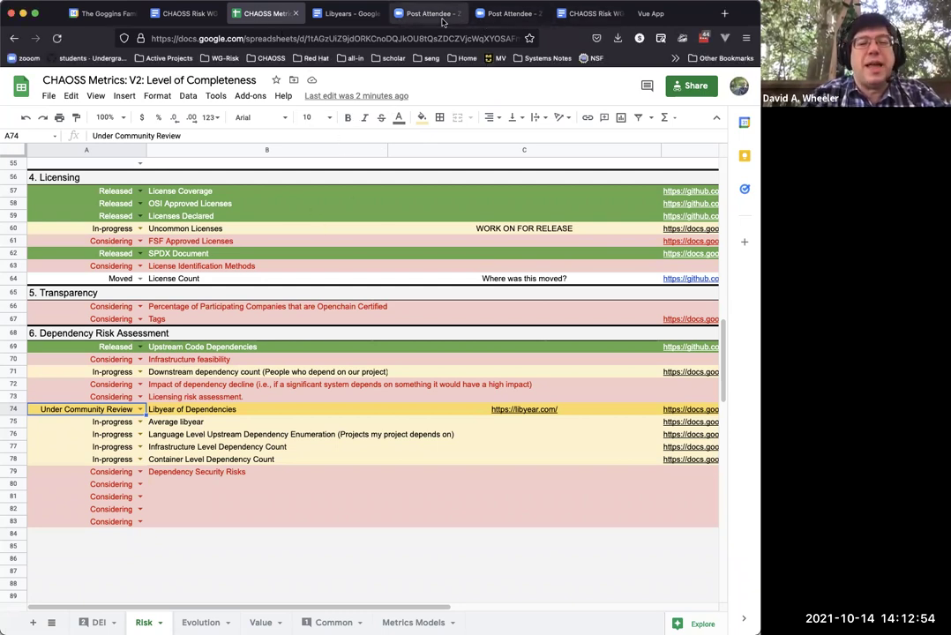
pyautogui.click(183, 14)
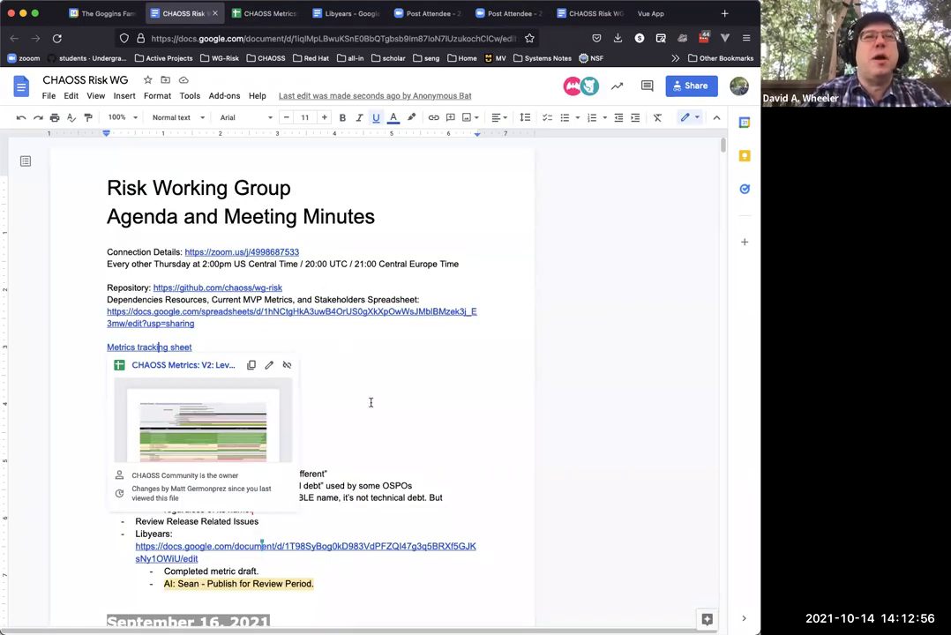
pyautogui.click(343, 384)
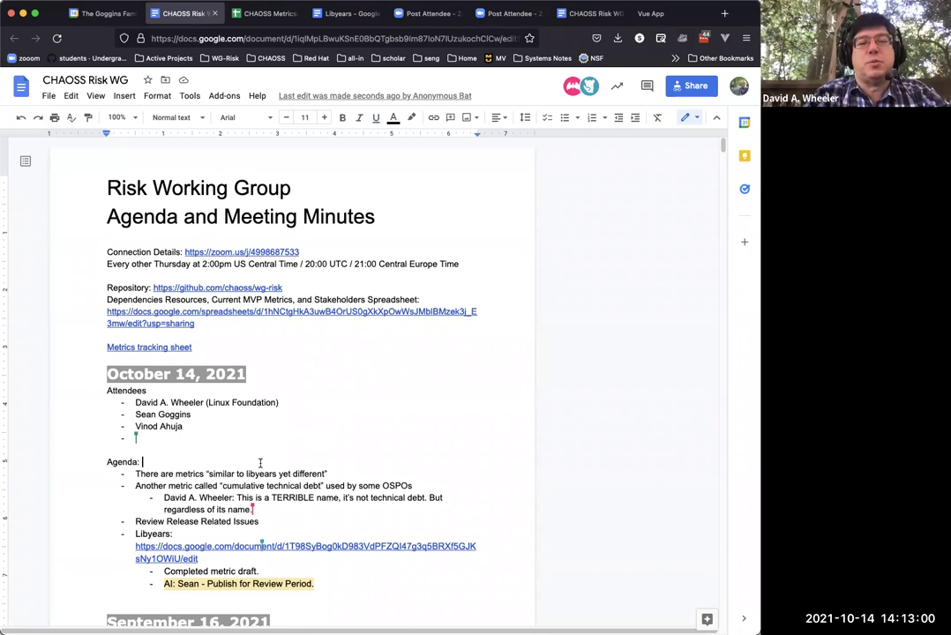
pyautogui.click(135, 474)
pyautogui.press('End')
pyautogui.press('Return')
pyautogui.press('Tab')
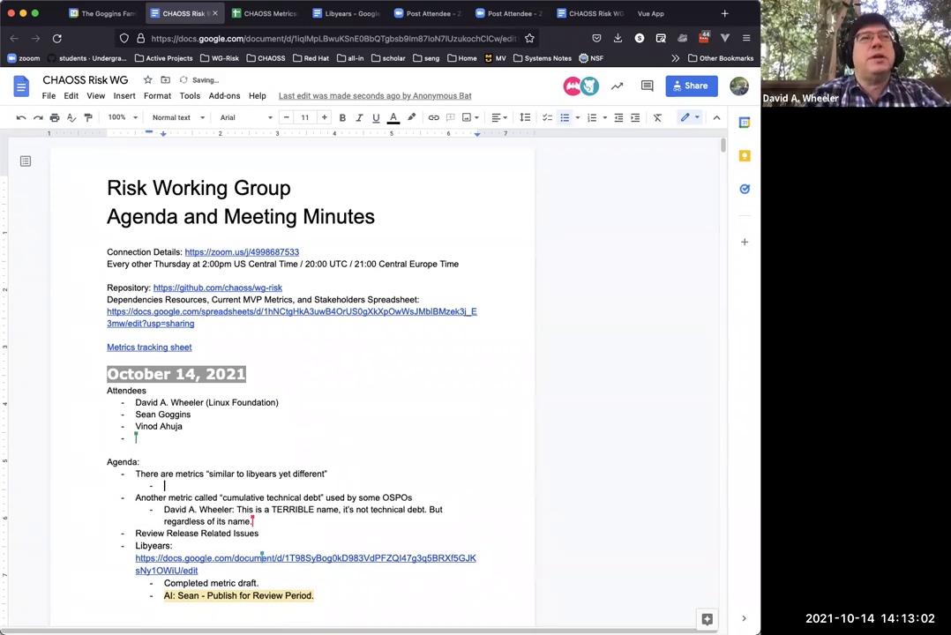
pyautogui.write('"technica')
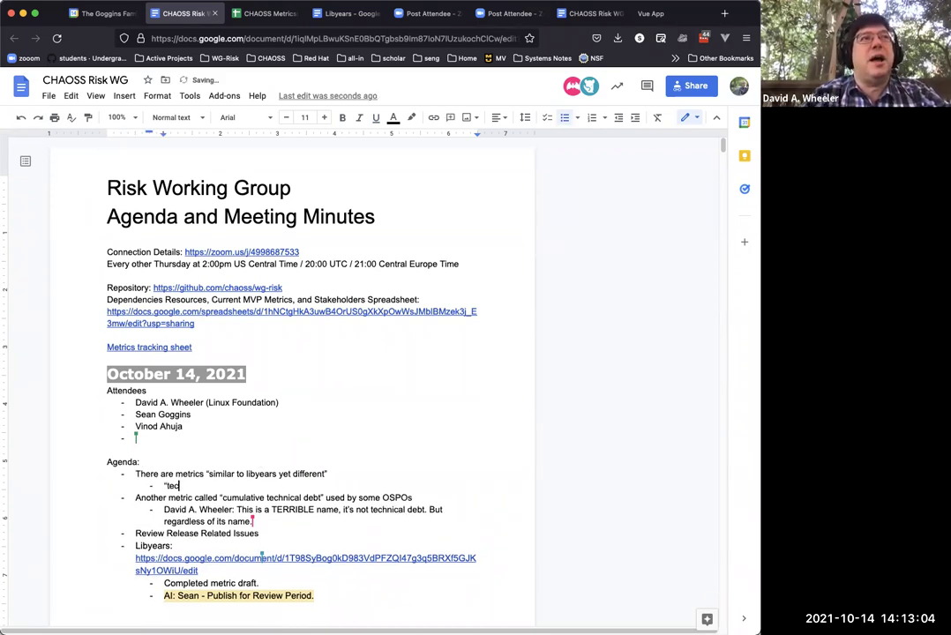
pyautogui.write('l debt')
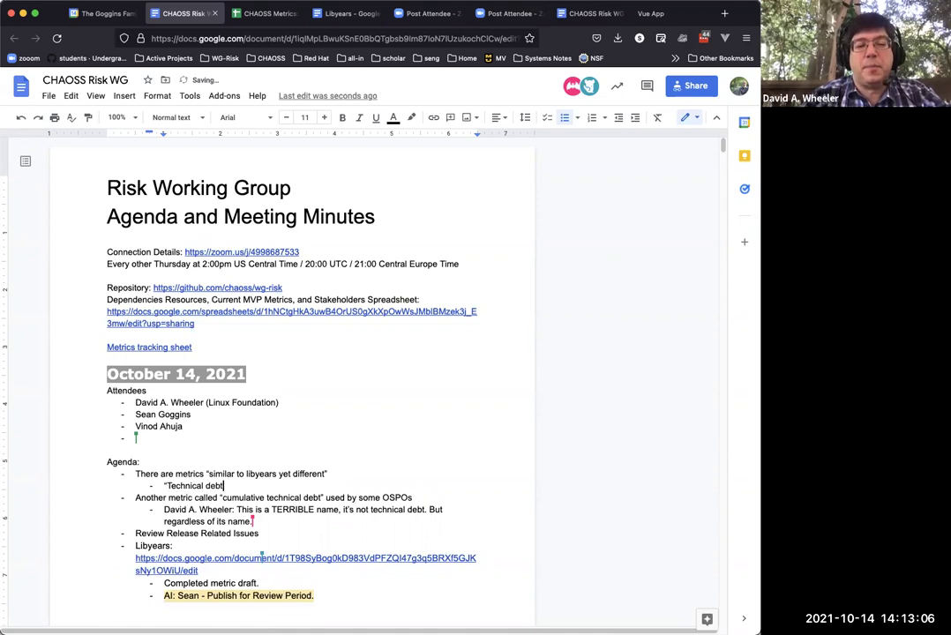
pyautogui.write('" --')
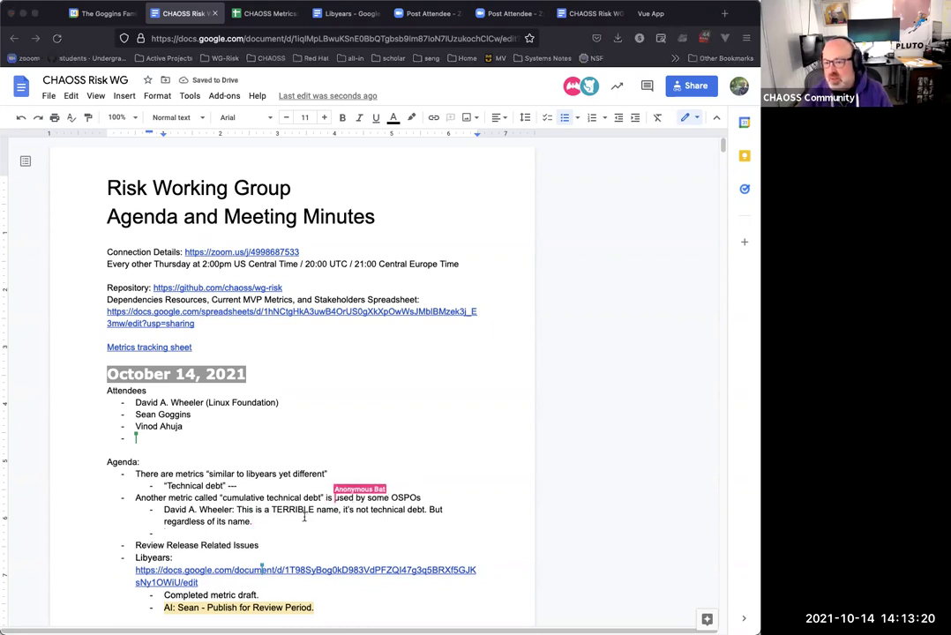
# Begin the empty sub-bullet below the “TERRIBLE name” remark in the October 14 agenda with “Cumulative age of all dependencies, calculated from”
pyautogui.write('"Cumulative age ')
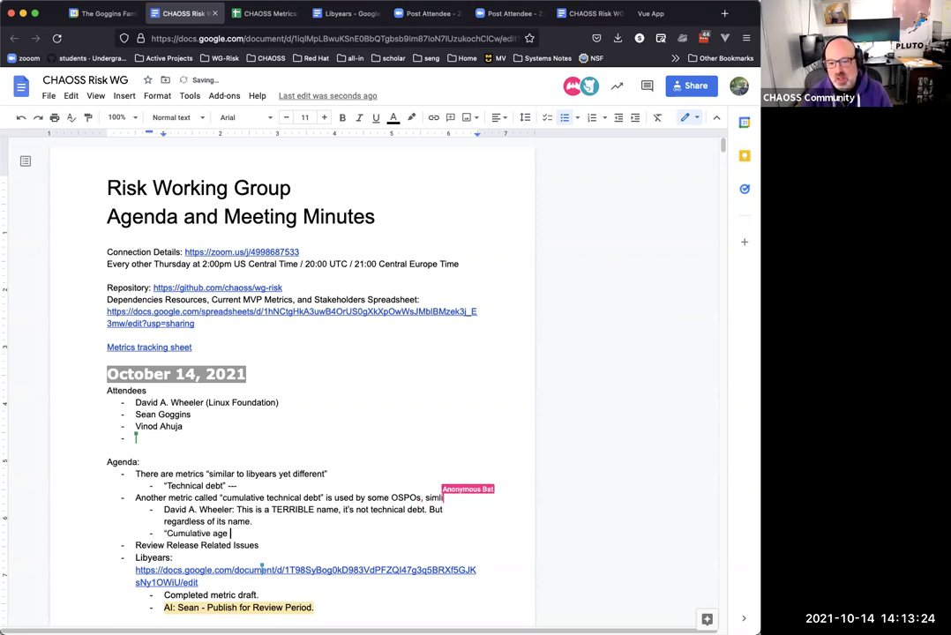
pyautogui.write('of all depened')
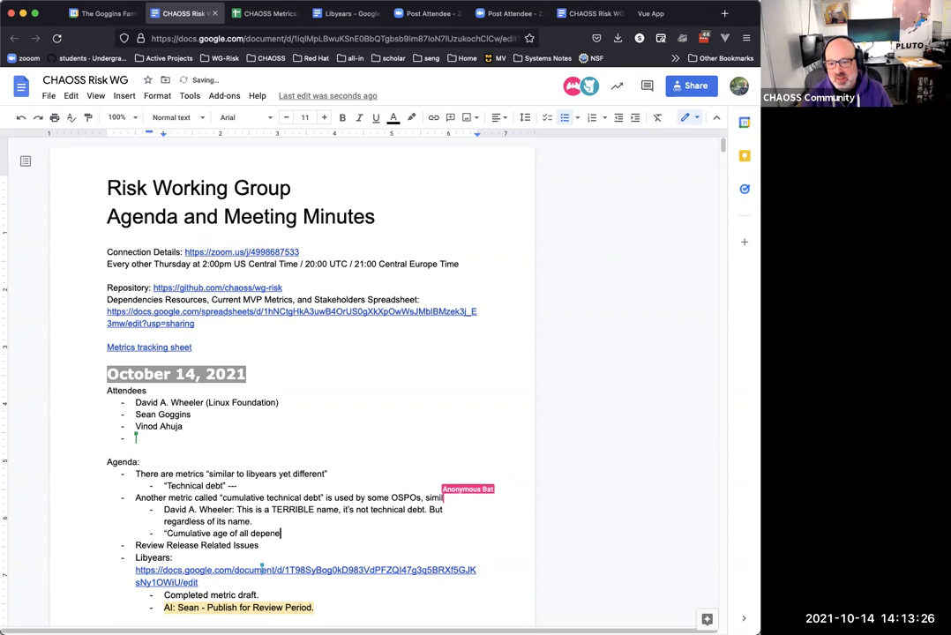
pyautogui.press('BackSpace')
pyautogui.press('BackSpace')
pyautogui.write('dencies, cl')
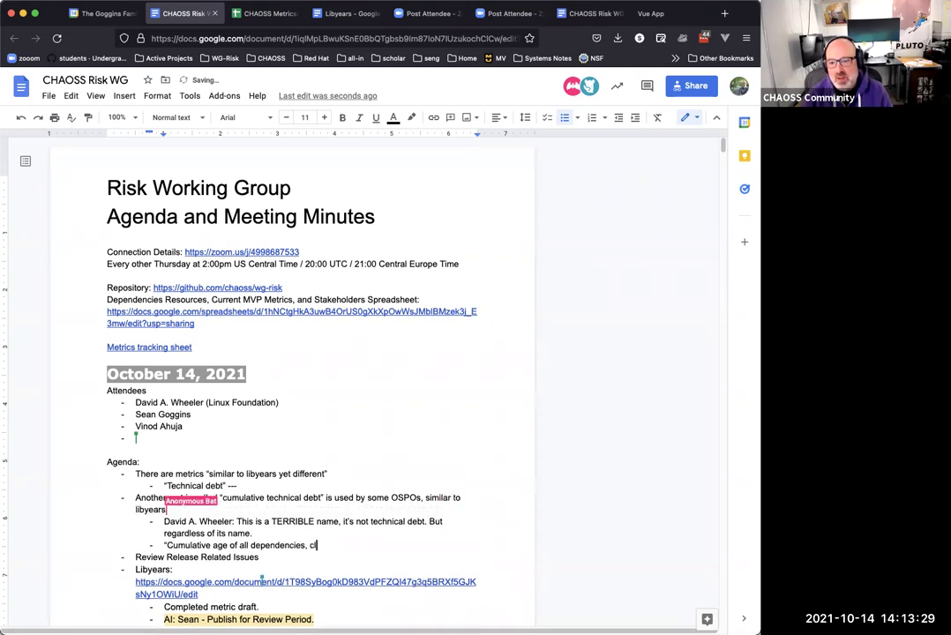
pyautogui.press('BackSpace')
pyautogui.write('alcul')
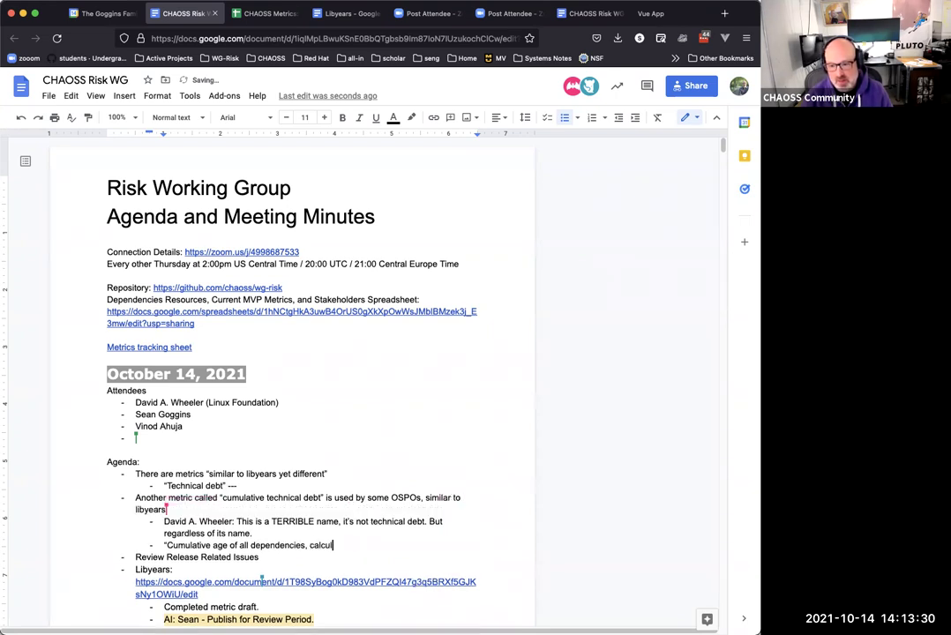
pyautogui.write('ated from ')
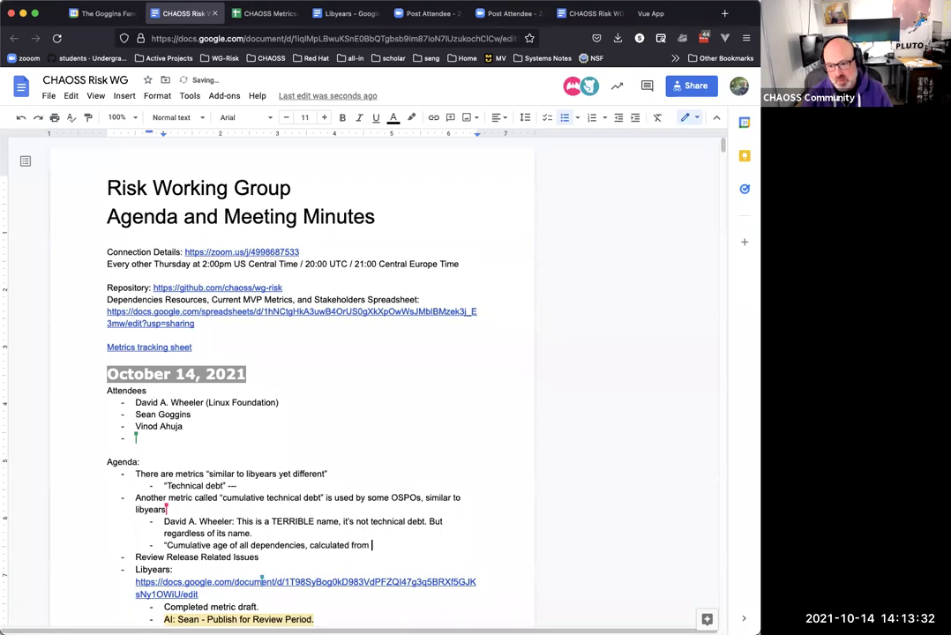
pyautogui.write('both')
pyautogui.press('BackSpace')
pyautogui.press('BackSpace')
pyautogui.press('BackSpace')
pyautogui.press('BackSpace')
pyautogui.press('BackSpace')
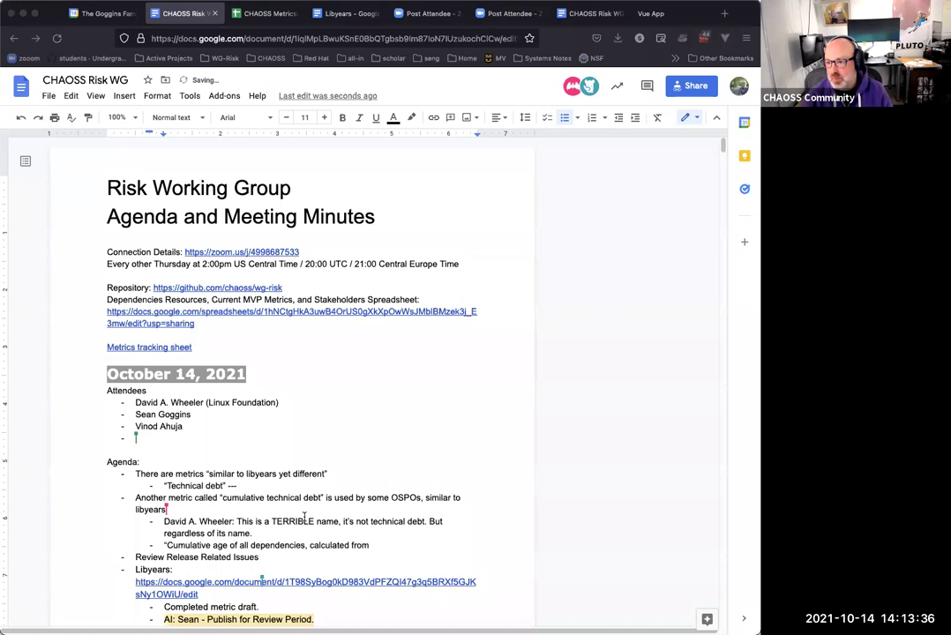
# Complete the cumulative age sub-bullet with “the date of the release in use, and today’s date.”
pyautogui.press('super+Tab')
pyautogui.write('teh dat')
pyautogui.press('BackSpace')
pyautogui.press('BackSpace')
pyautogui.press('BackSpace')
pyautogui.press('BackSpace')
pyautogui.press('BackSpace')
pyautogui.press('BackSpace')
pyautogui.press('BackSpace')
pyautogui.write('the date of the release in use.')
pyautogui.write(" and today's ")
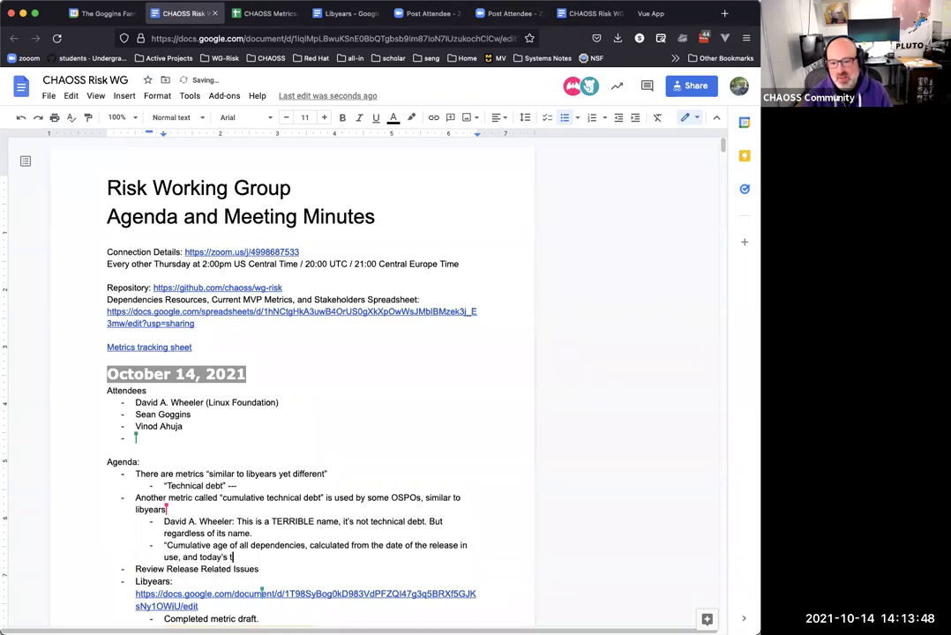
pyautogui.write('date.')
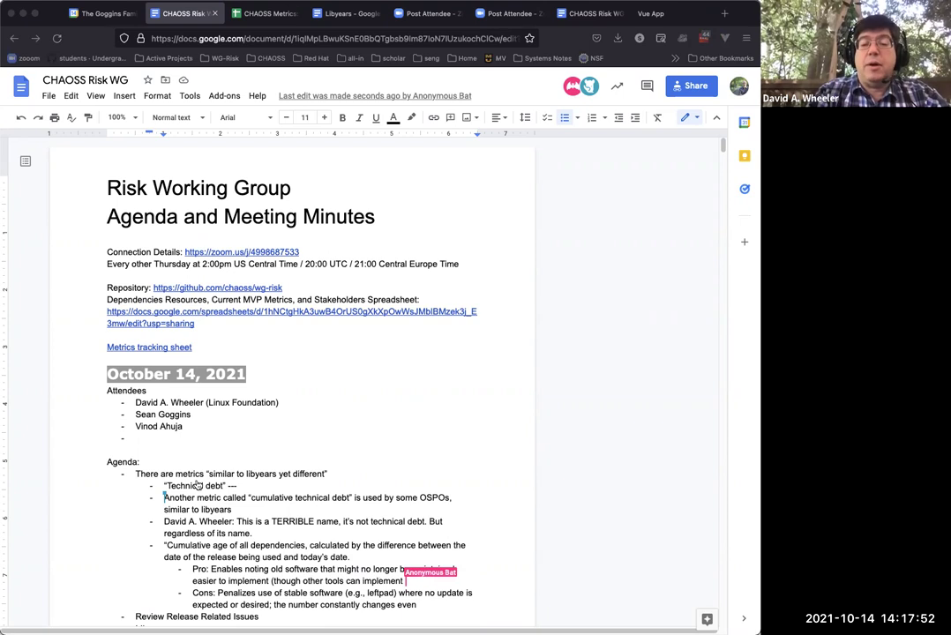
# Delete the highlighted action item about publishing for the review period under Libyears in the October 14 agenda
pyautogui.click(36, 482)
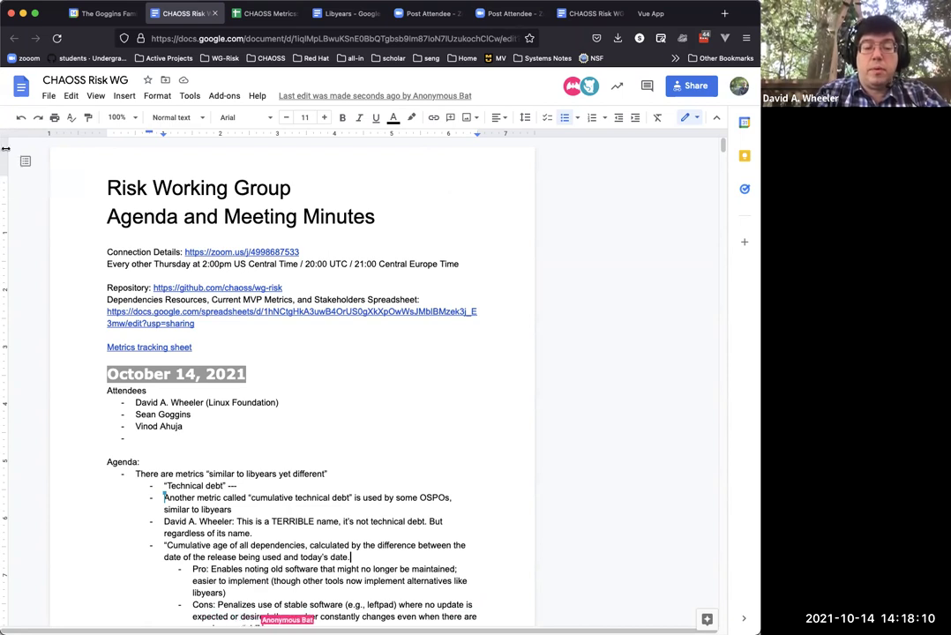
pyautogui.scroll(-3, 159, 151)
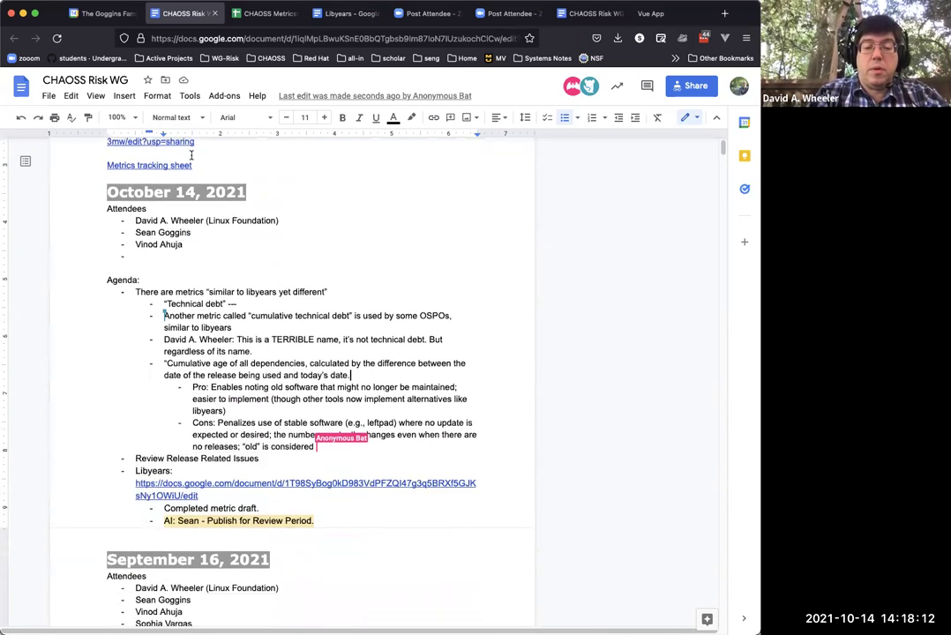
pyautogui.scroll(-1, 192, 155)
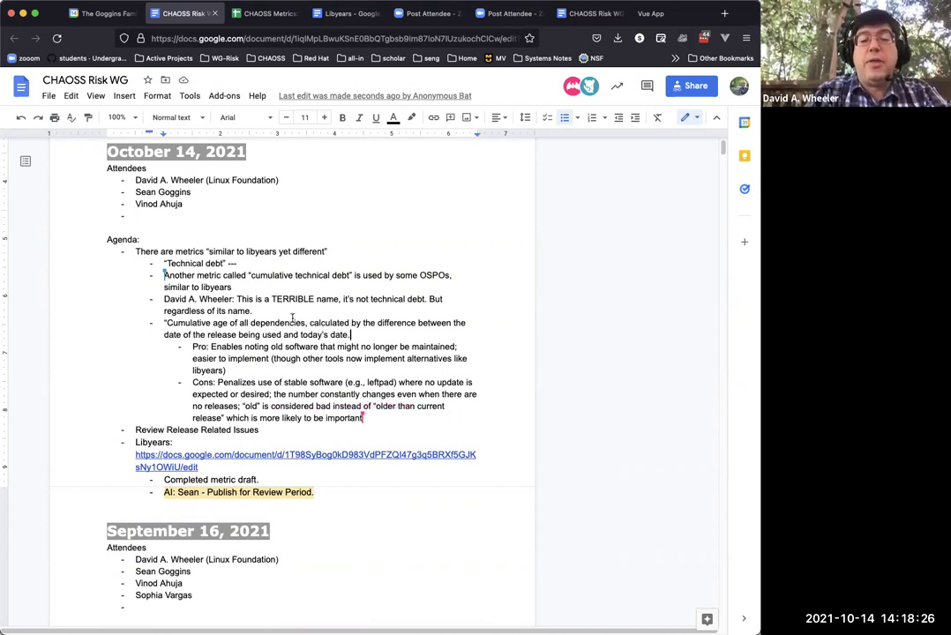
pyautogui.click(305, 493)
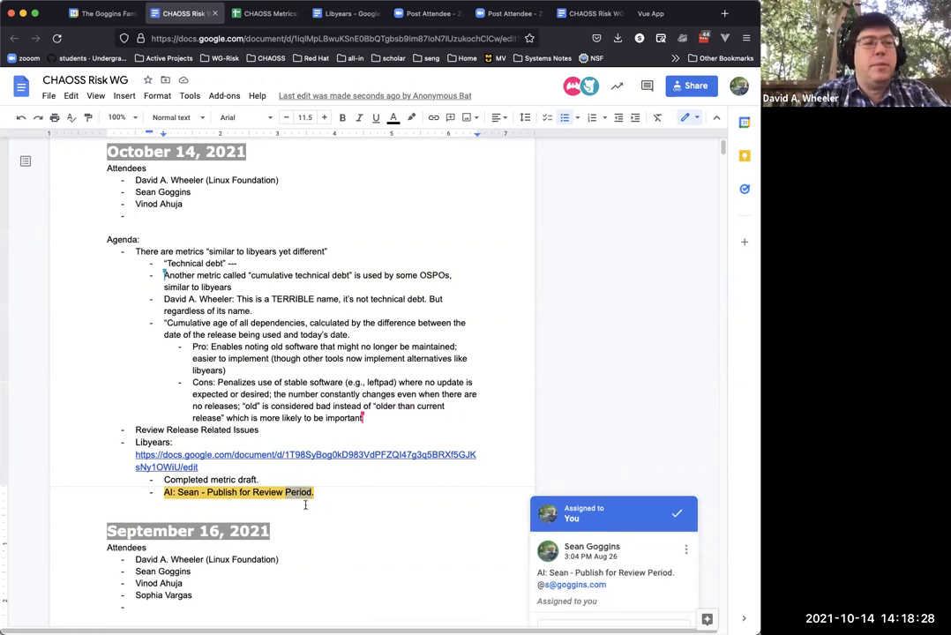
pyautogui.press('BackSpace')
pyautogui.press('BackSpace')
pyautogui.press('BackSpace')
pyautogui.press('BackSpace')
pyautogui.press('BackSpace')
pyautogui.press('BackSpace')
pyautogui.press('BackSpace')
pyautogui.press('BackSpace')
pyautogui.press('BackSpace')
pyautogui.press('BackSpace')
pyautogui.press('BackSpace')
pyautogui.press('BackSpace')
pyautogui.press('BackSpace')
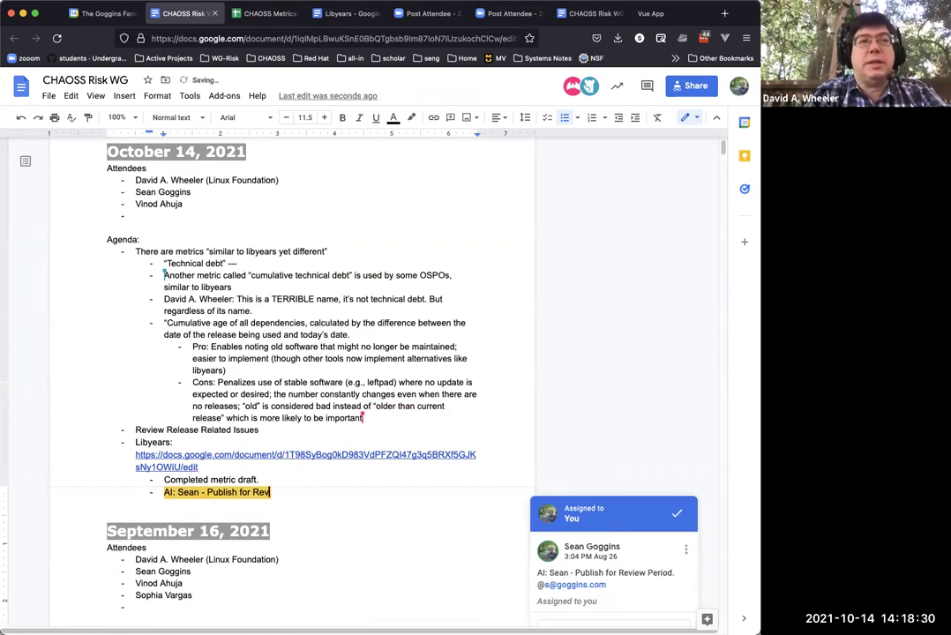
pyautogui.press('BackSpace')
pyautogui.press('BackSpace')
pyautogui.press('BackSpace')
pyautogui.press('BackSpace')
pyautogui.press('BackSpace')
pyautogui.press('BackSpace')
pyautogui.press('BackSpace')
pyautogui.press('BackSpace')
pyautogui.press('BackSpace')
pyautogui.press('BackSpace')
pyautogui.press('BackSpace')
pyautogui.press('BackSpace')
pyautogui.press('BackSpace')
pyautogui.press('BackSpace')
pyautogui.press('BackSpace')
pyautogui.press('BackSpace')
pyautogui.press('BackSpace')
pyautogui.press('BackSpace')
pyautogui.press('BackSpace')
pyautogui.press('BackSpace')
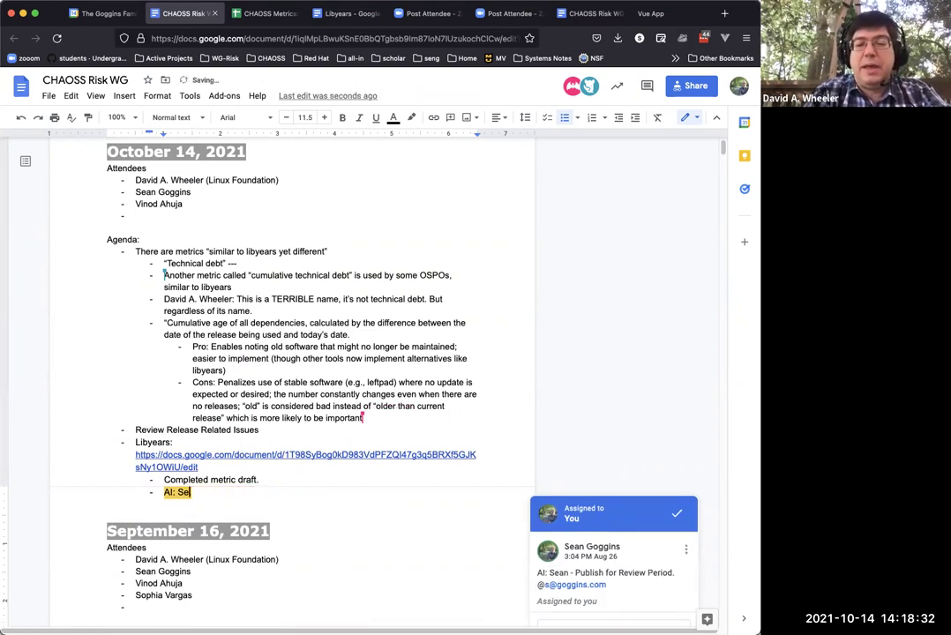
pyautogui.press('BackSpace')
pyautogui.press('BackSpace')
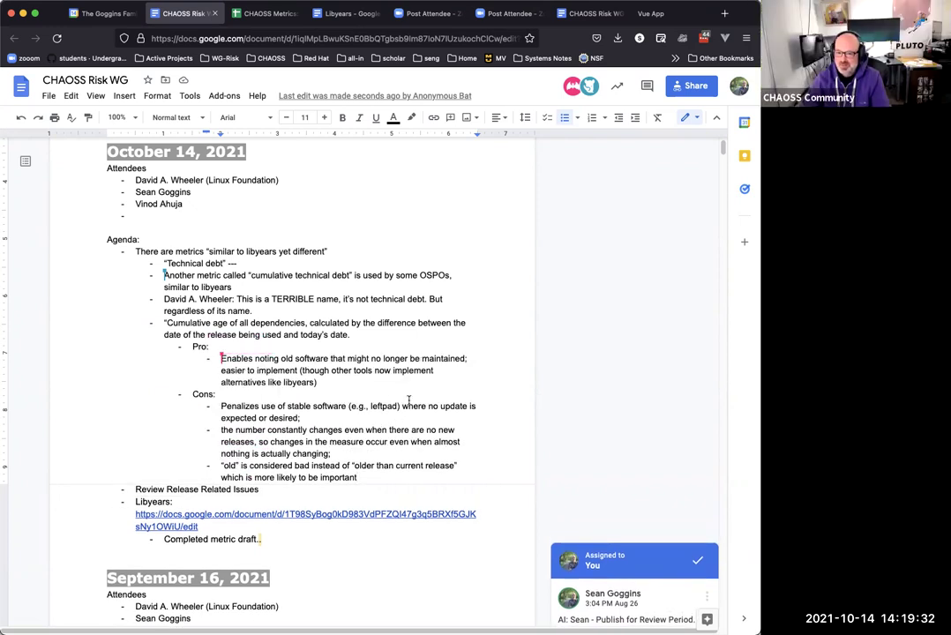
# Review the pros and cons notes in the October 14 agenda, highlighting “all dependencies,” in the cumulative age sub-bullet
pyautogui.scroll(-2, 408, 399)
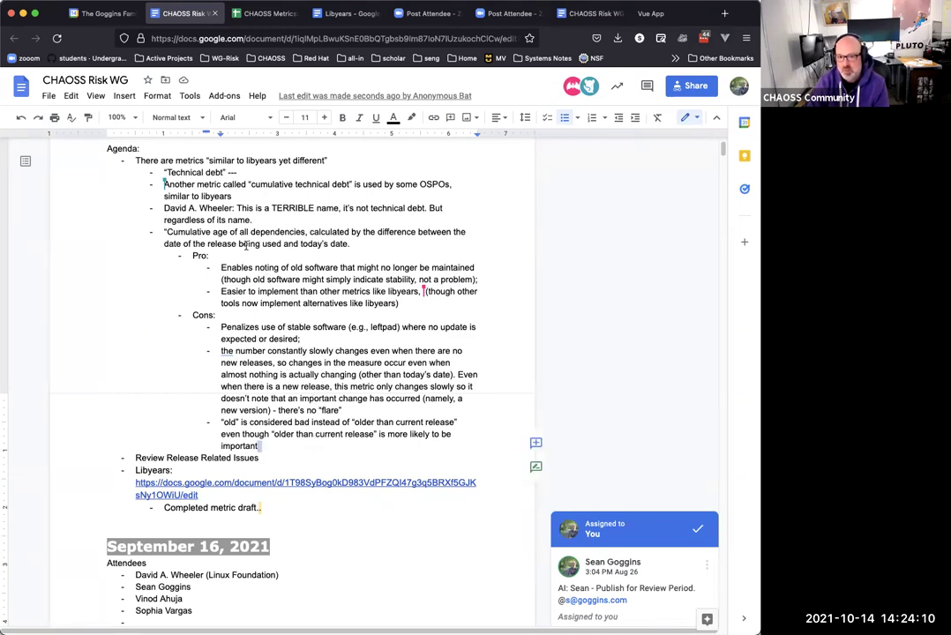
pyautogui.moveTo(238, 232); pyautogui.dragTo(315, 235)
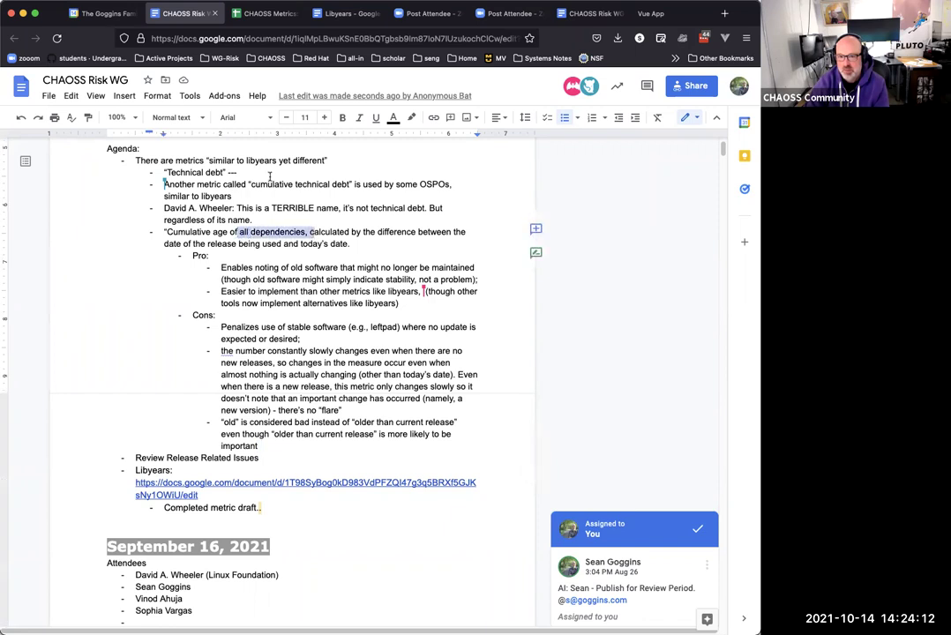
pyautogui.scroll(2, 201, 195)
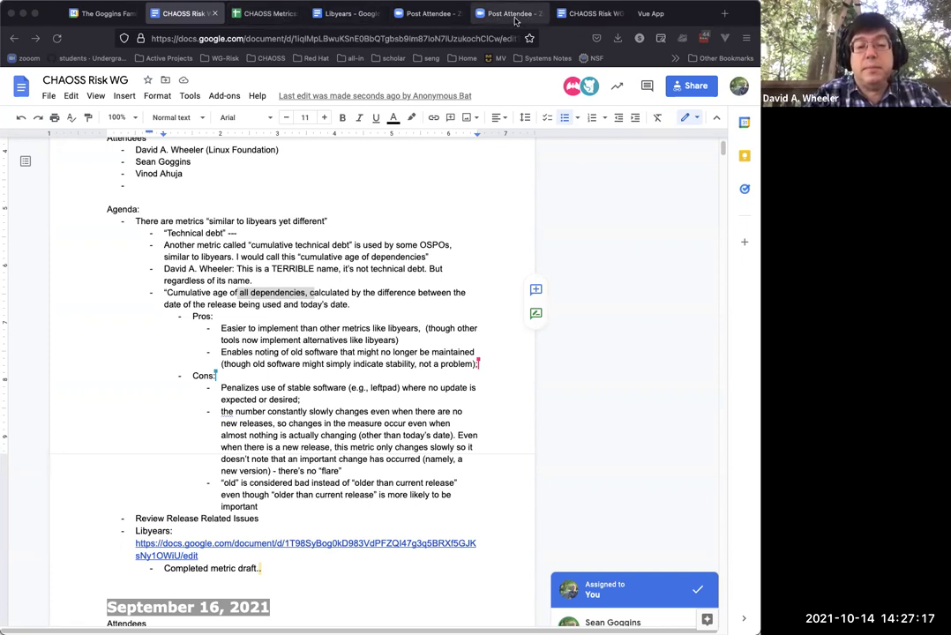
# Close the two Zoom Post Attendee pages and view the October 14 agenda in the other copy of the Risk WG minutes
pyautogui.click(458, 16)
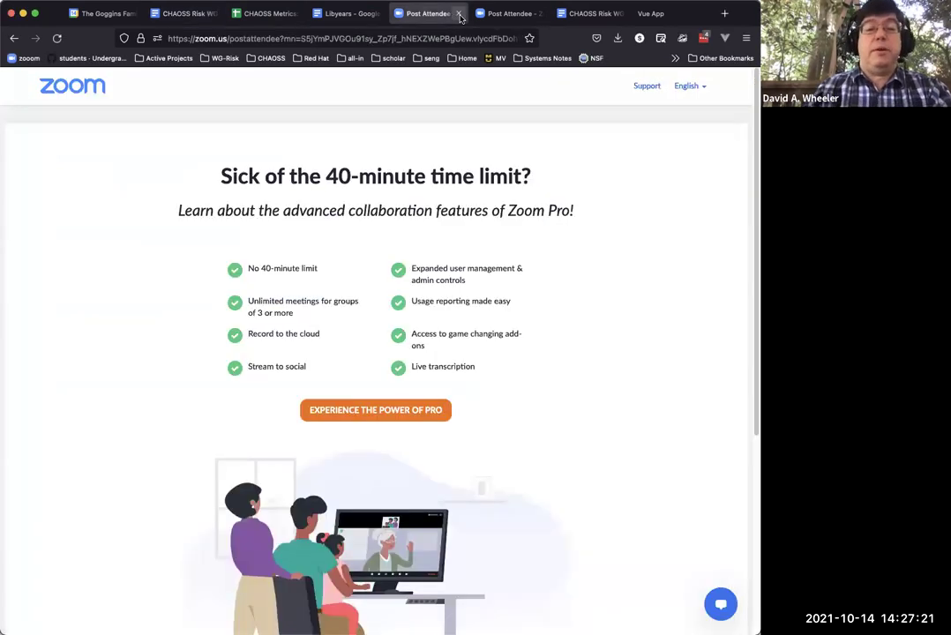
pyautogui.click(459, 17)
pyautogui.click(459, 17)
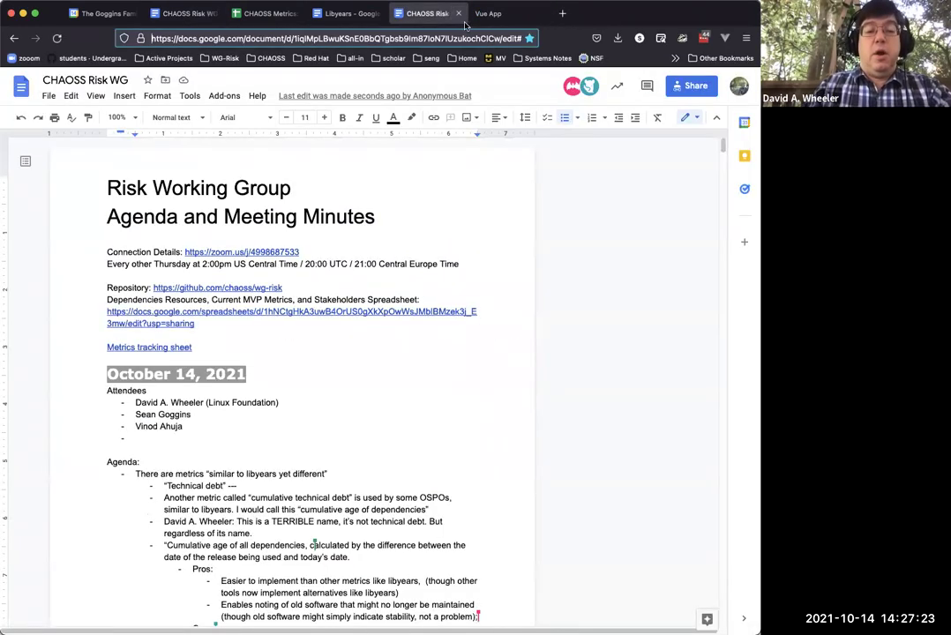
pyautogui.scroll(-8, 344, 214)
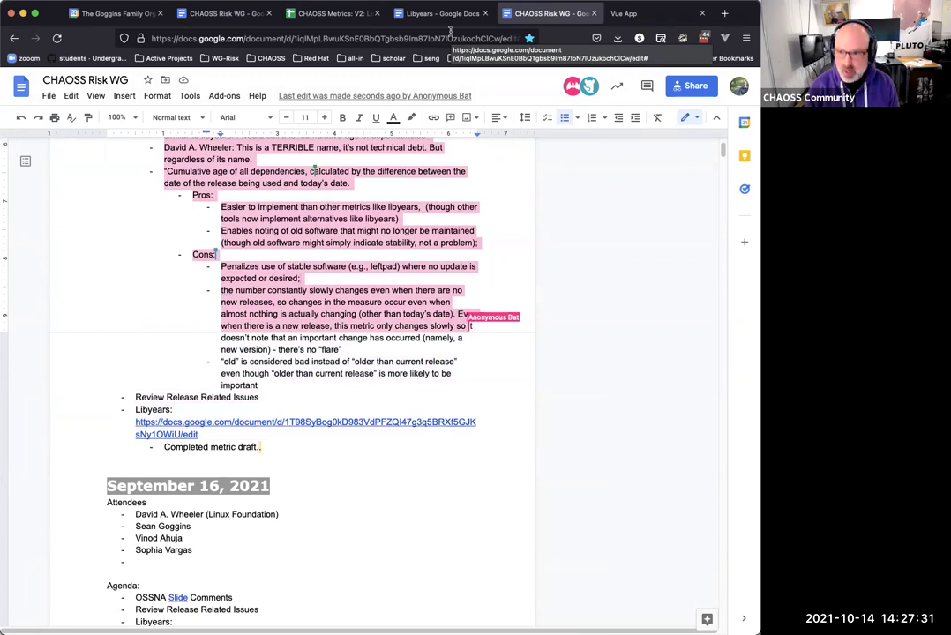
# Open the GitHub repository github.com/chaoss/wg-risk in a new browser tab
pyautogui.press('super+t')
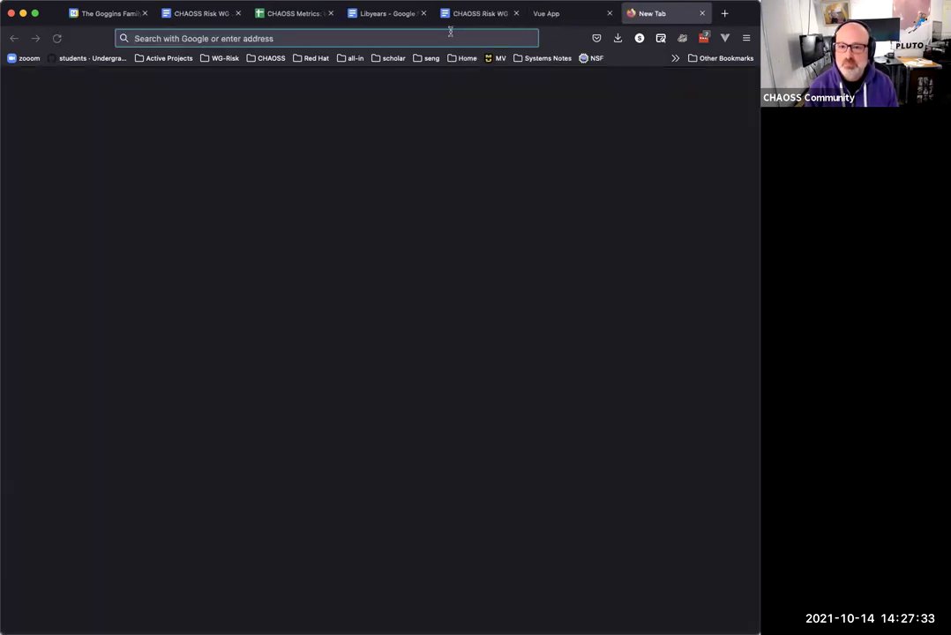
pyautogui.write('github.com/')
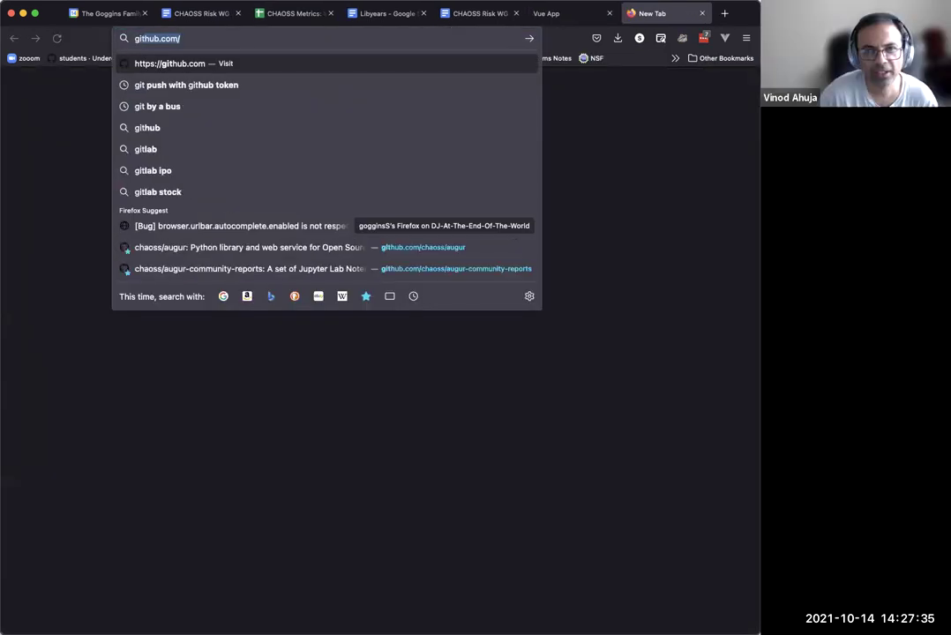
pyautogui.press('Right')
pyautogui.write('chaoss/wg-=')
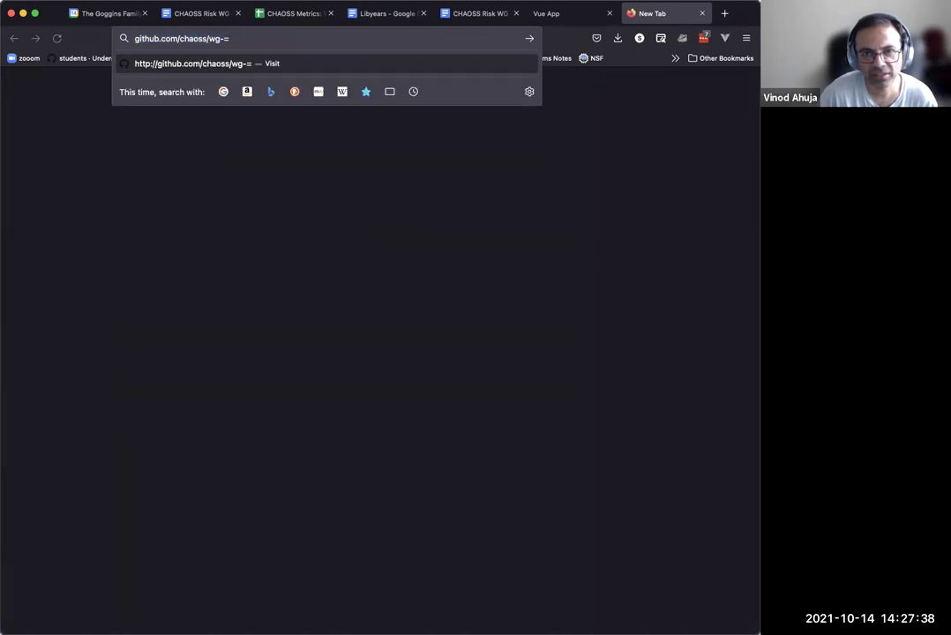
pyautogui.press('BackSpace')
pyautogui.write('risk')
pyautogui.press('Return')
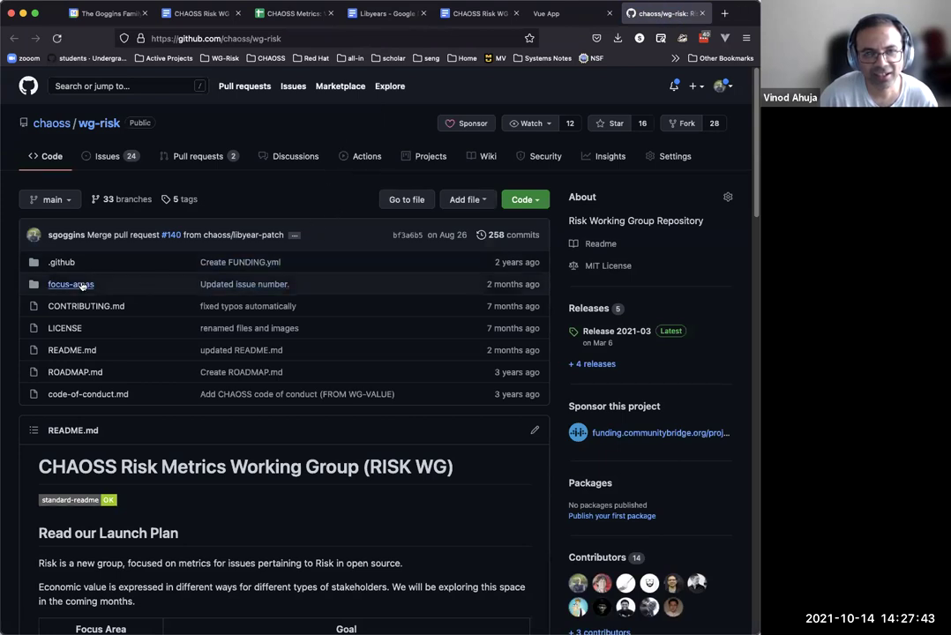
# Check the Libyears document and the wg-risk pull requests, and open the issue New Metric: Libyear #138
pyautogui.click(383, 13)
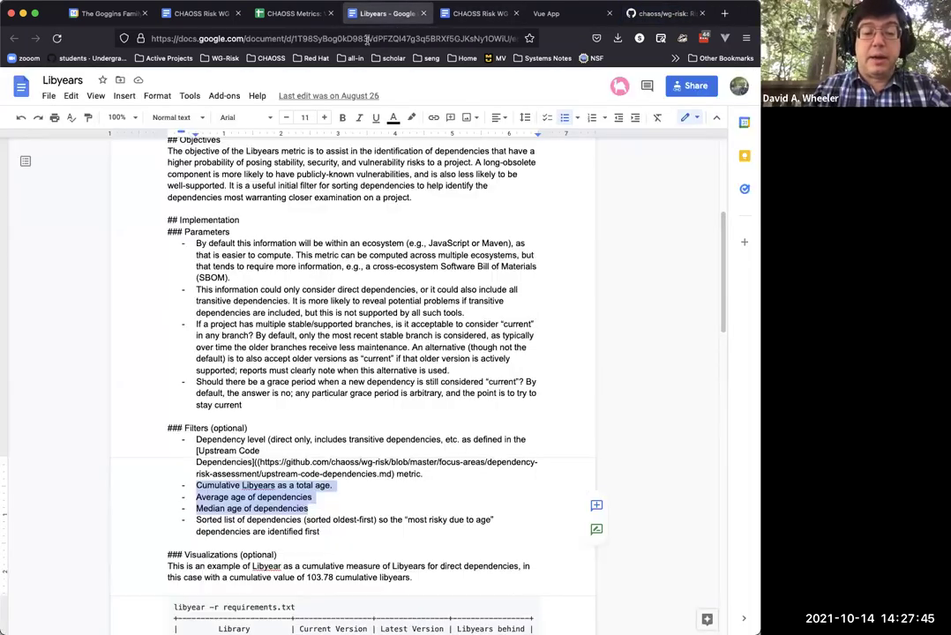
pyautogui.click(661, 13)
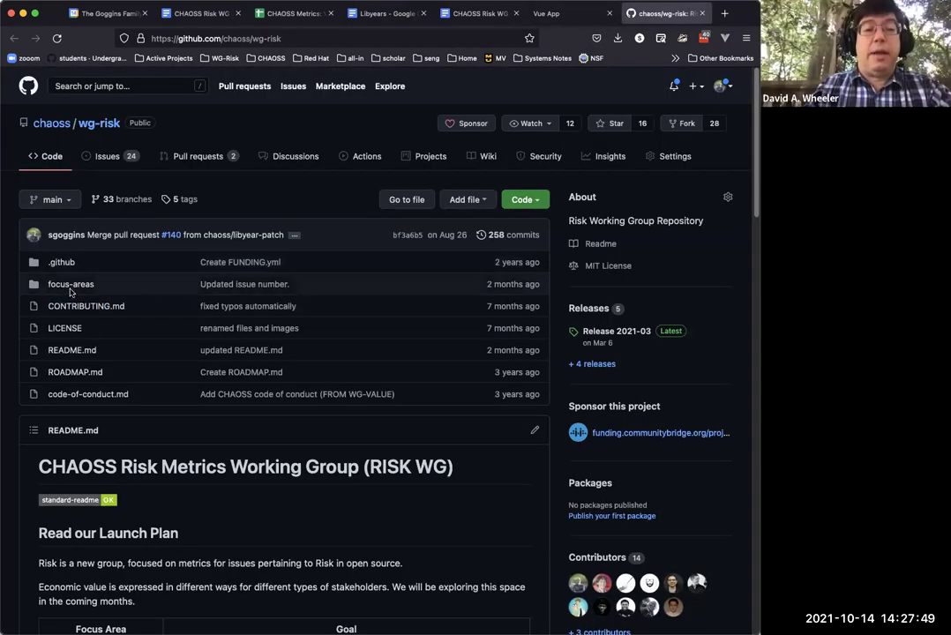
pyautogui.click(202, 155)
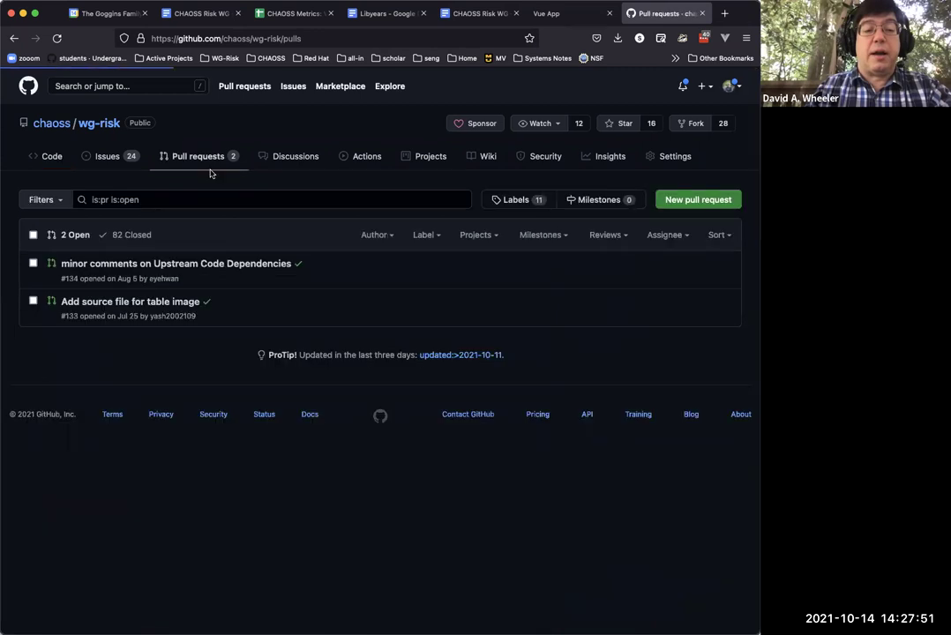
pyautogui.click(107, 157)
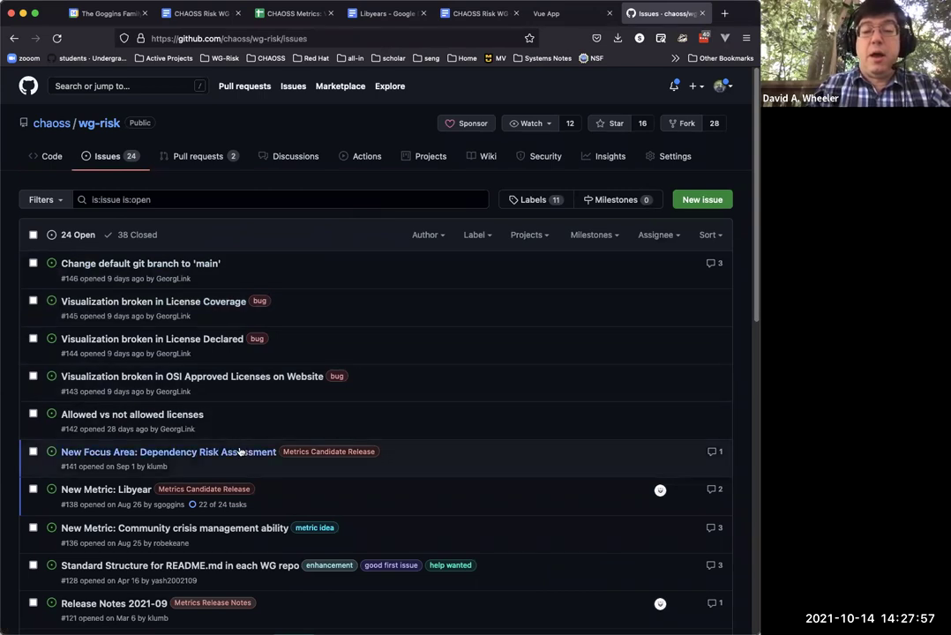
pyautogui.click(132, 492)
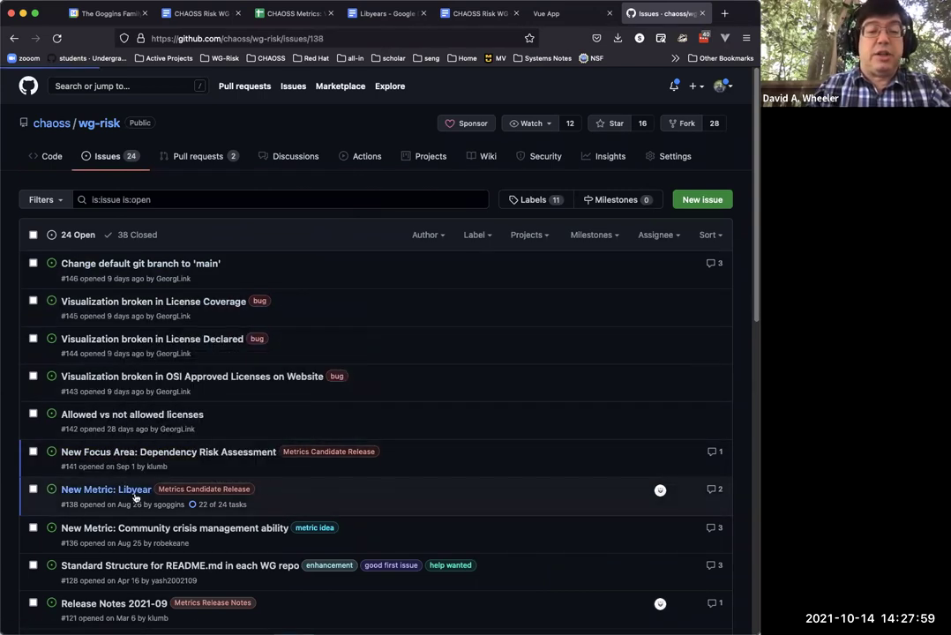
# Read the Libyear issue's checklist and comments, highlighting the comment on the metric question's wording, and return to the Risk WG minutes
pyautogui.scroll(-3, 331, 471)
pyautogui.scroll(-2, 332, 474)
pyautogui.scroll(-6, 332, 473)
pyautogui.scroll(13, 332, 474)
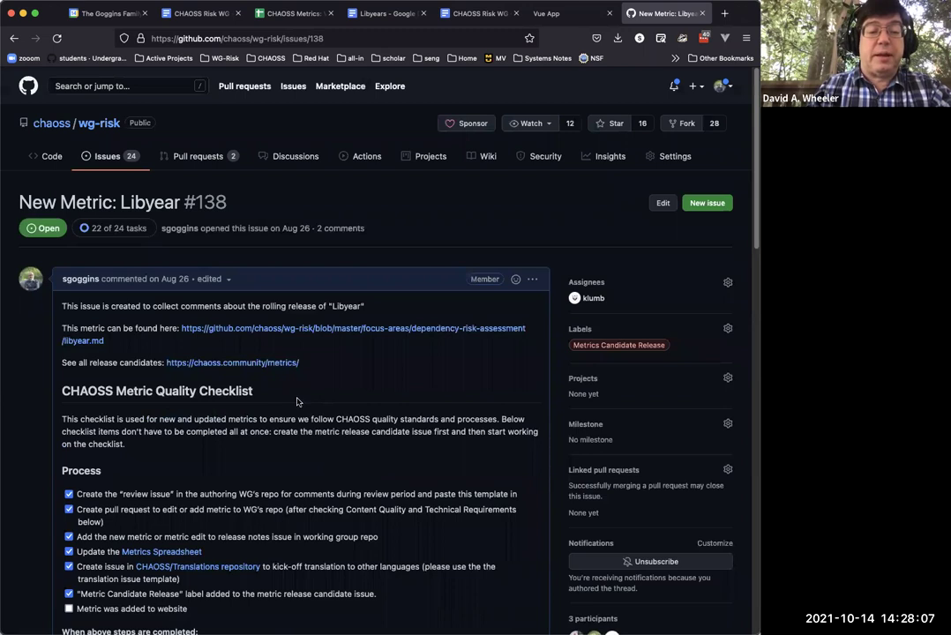
pyautogui.scroll(-2, 296, 397)
pyautogui.scroll(-5, 297, 405)
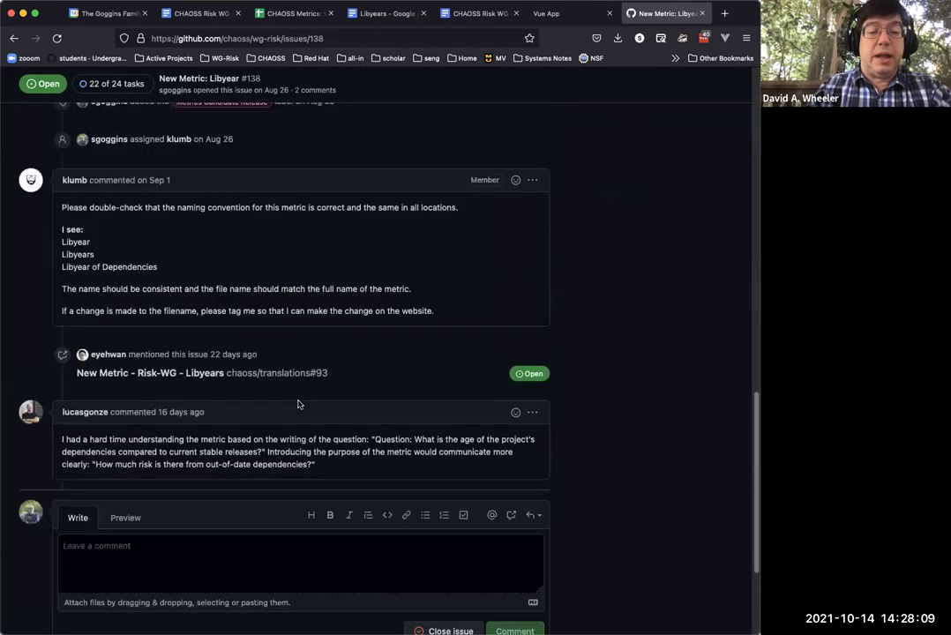
pyautogui.tripleClick(289, 448)
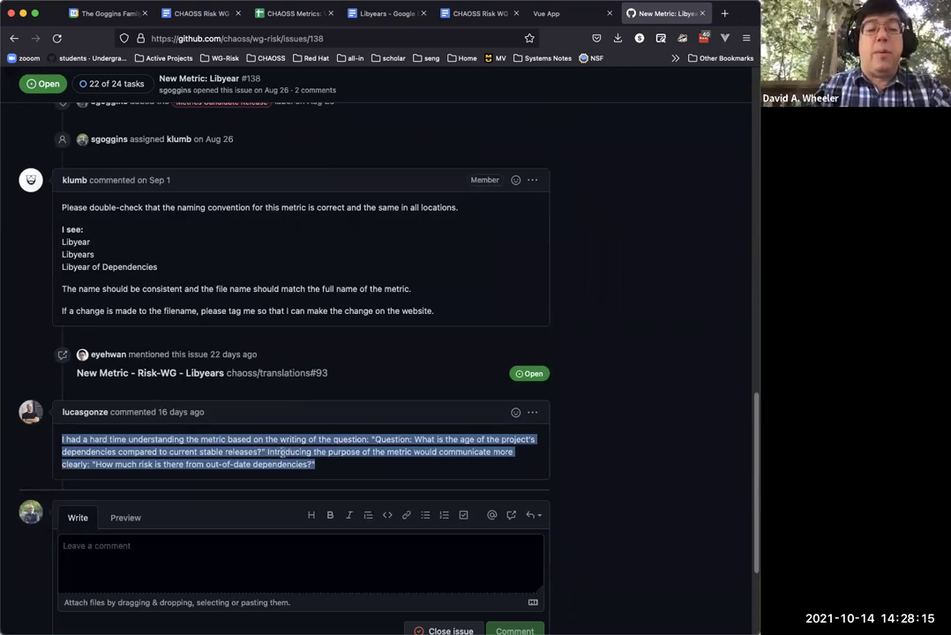
pyautogui.click(285, 451)
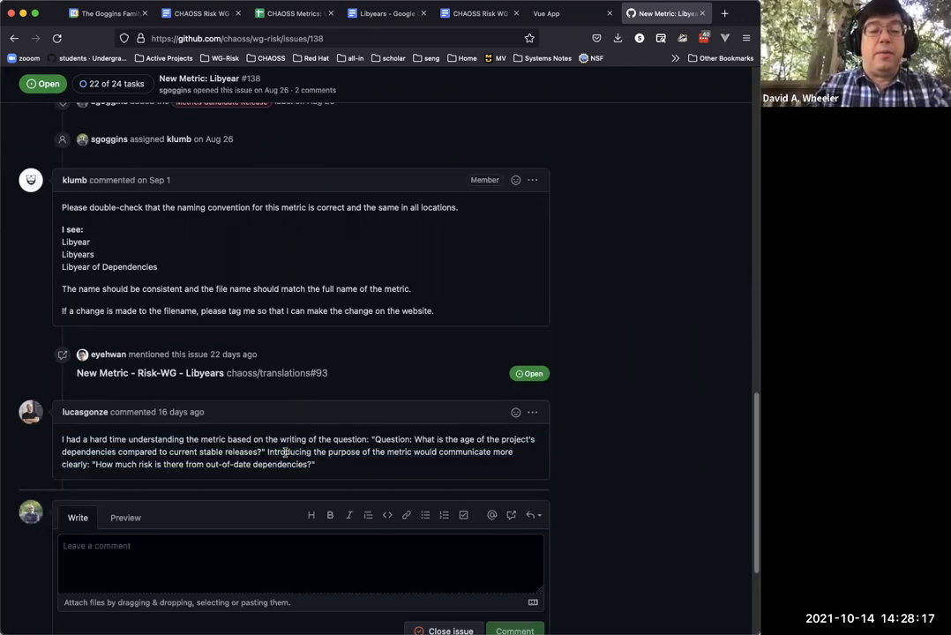
pyautogui.click(486, 21)
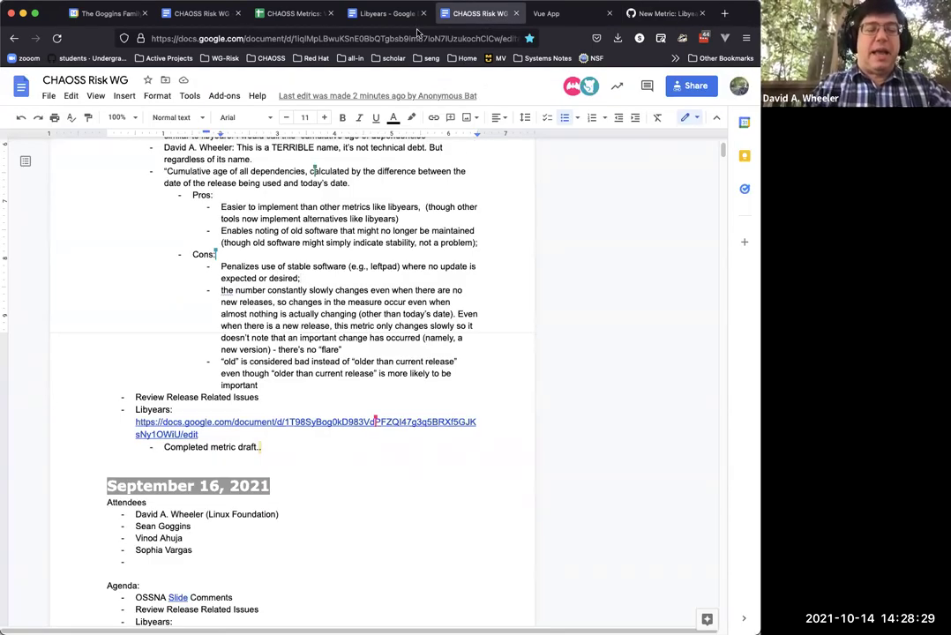
# Open the Libyears document and review its draft from the question and description through the parameters and filters to the tools list
pyautogui.click(388, 14)
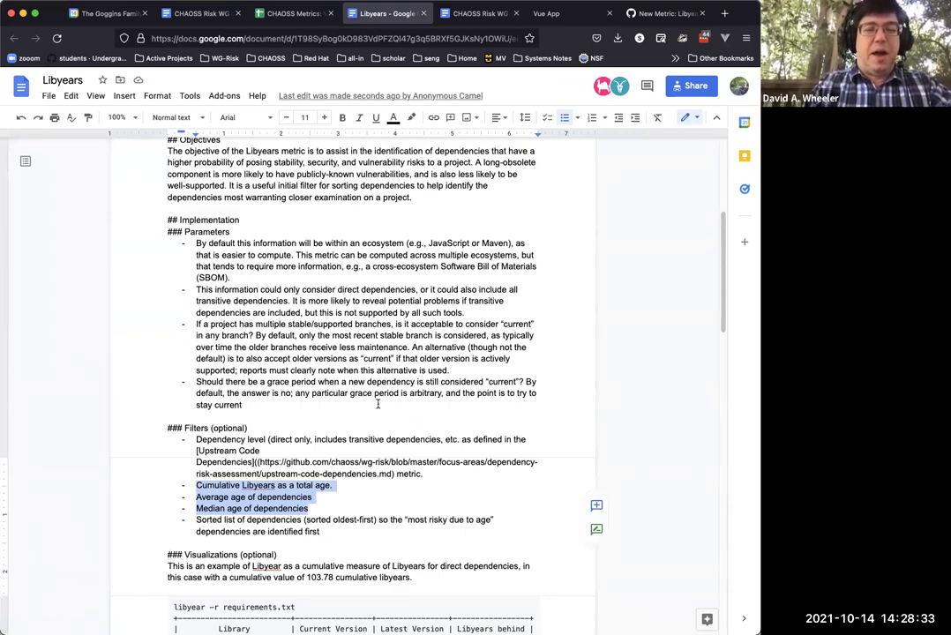
pyautogui.scroll(1, 373, 396)
pyautogui.scroll(1, 373, 396)
pyautogui.scroll(-15, 372, 397)
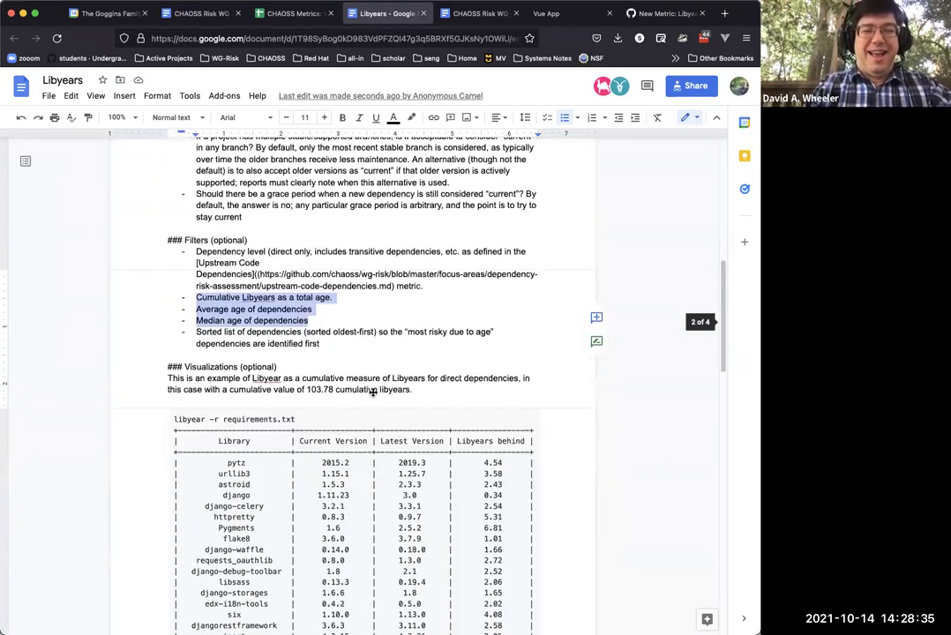
pyautogui.scroll(20, 372, 393)
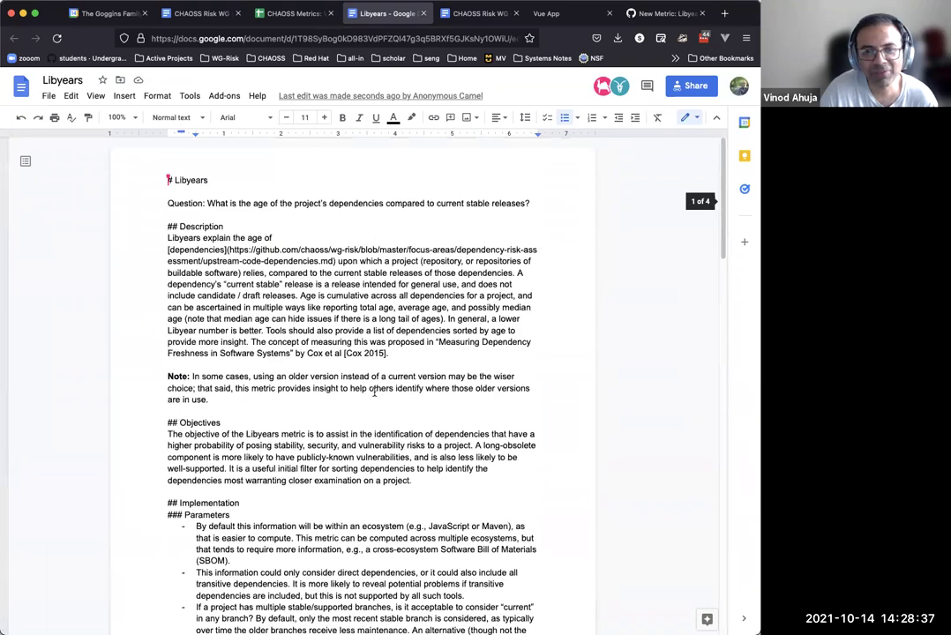
pyautogui.scroll(-5, 374, 394)
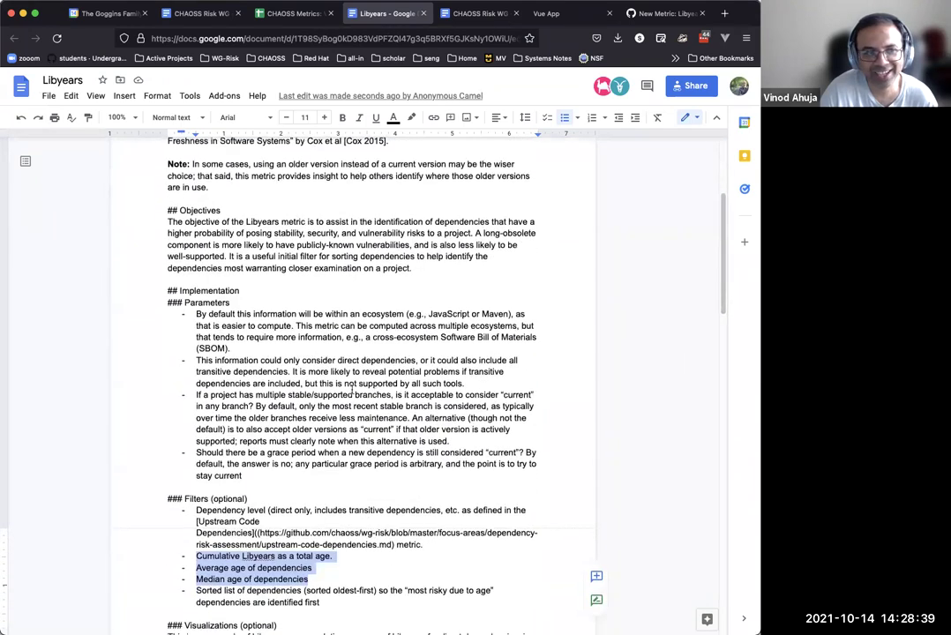
pyautogui.scroll(-20, 323, 388)
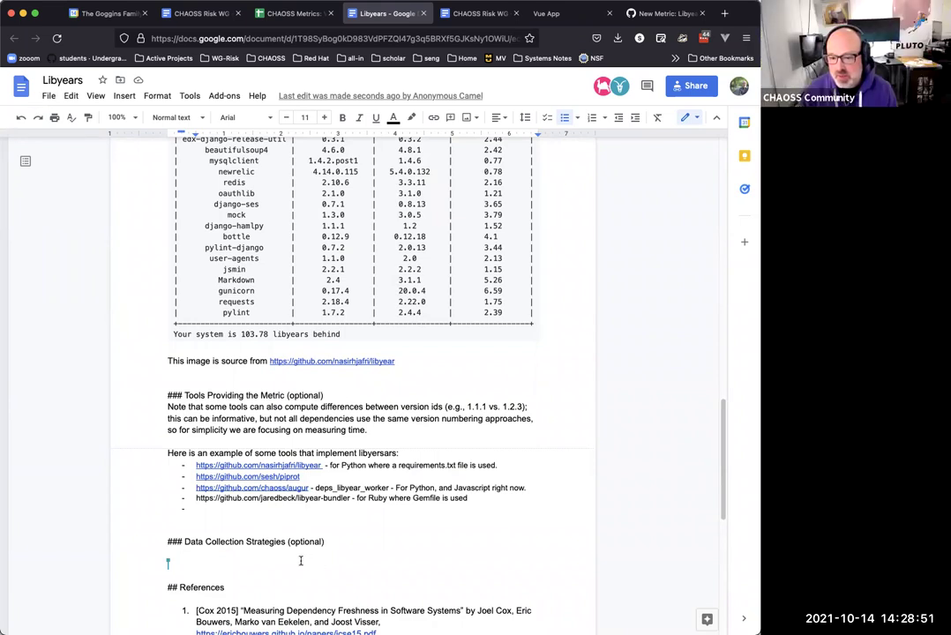
# Highlight "(optional)" in the Data Collection Strategies heading and read that section and the Alternatives section against the preceding table and tools list
pyautogui.moveTo(326, 541); pyautogui.dragTo(289, 540)
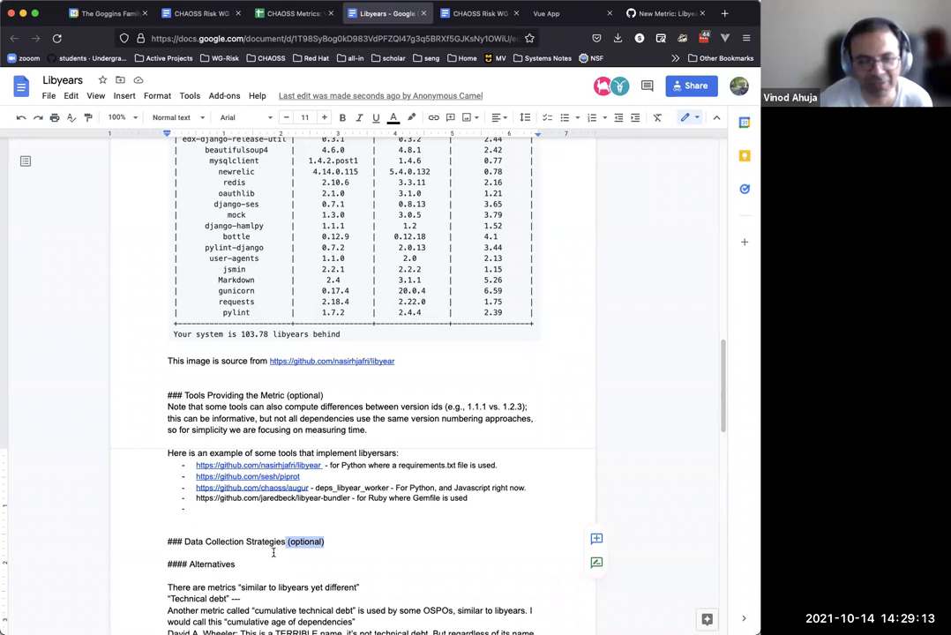
pyautogui.scroll(-5, 282, 541)
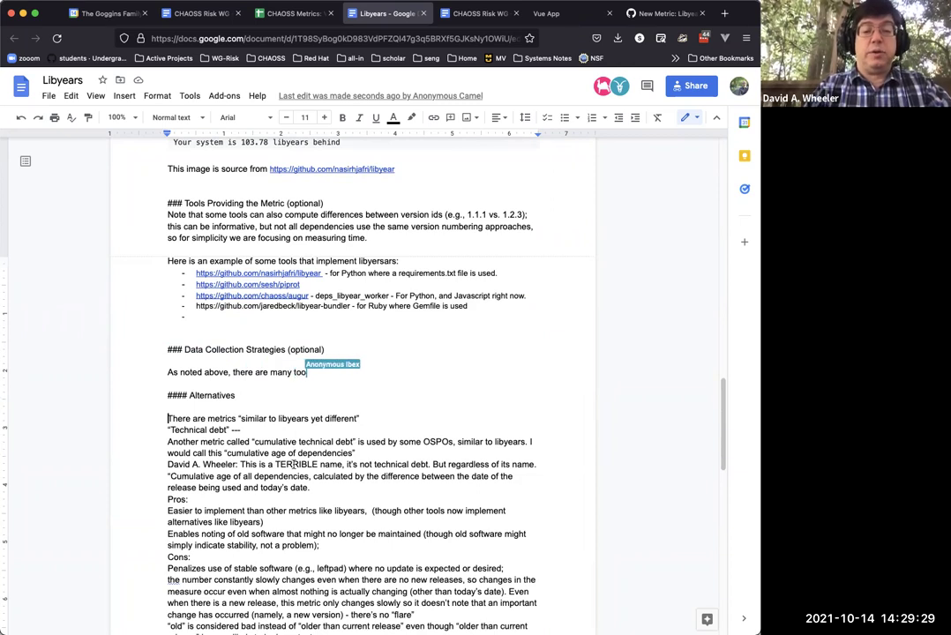
pyautogui.scroll(10, 355, 451)
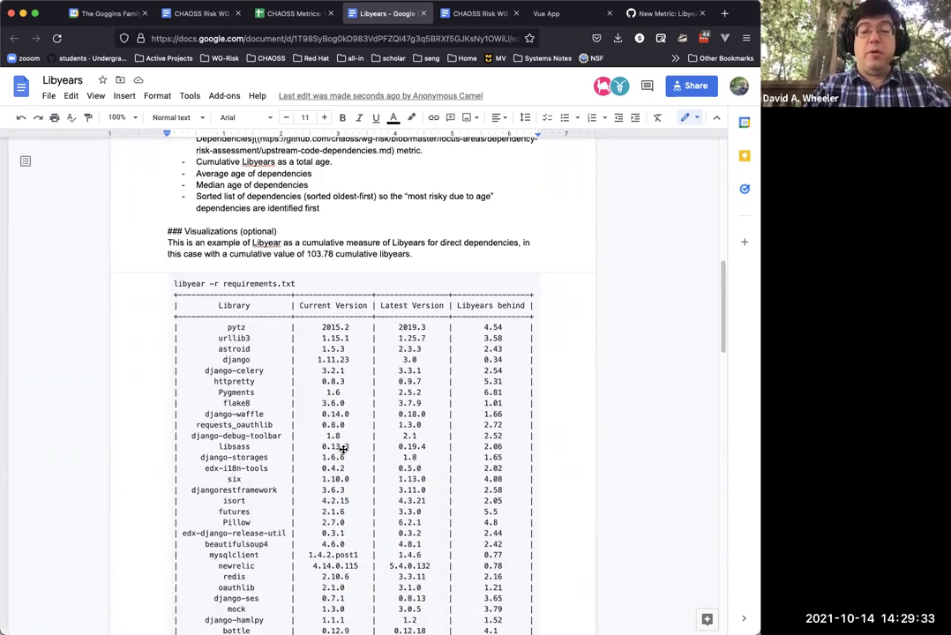
pyautogui.scroll(-10, 344, 448)
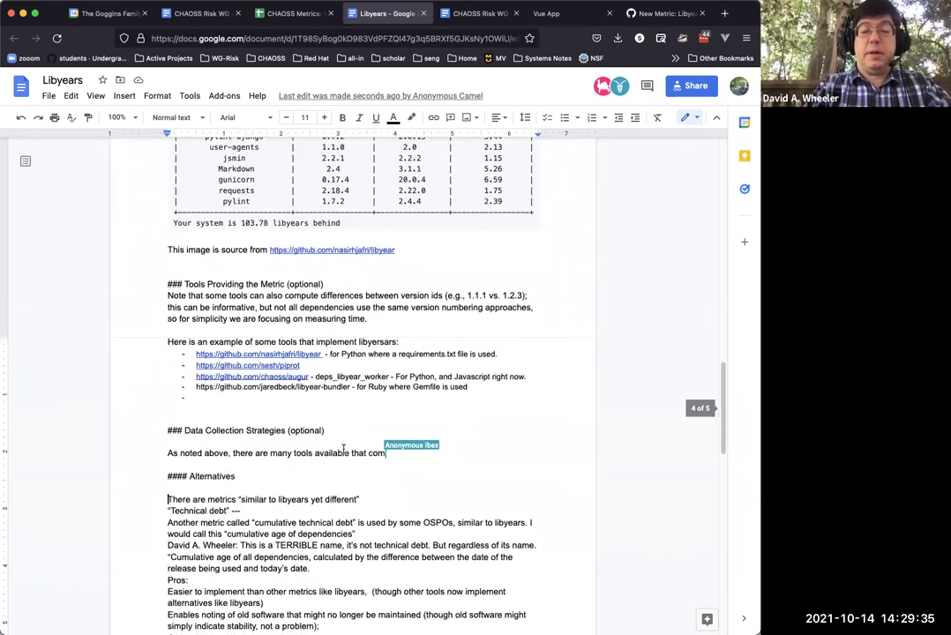
pyautogui.scroll(-4, 343, 448)
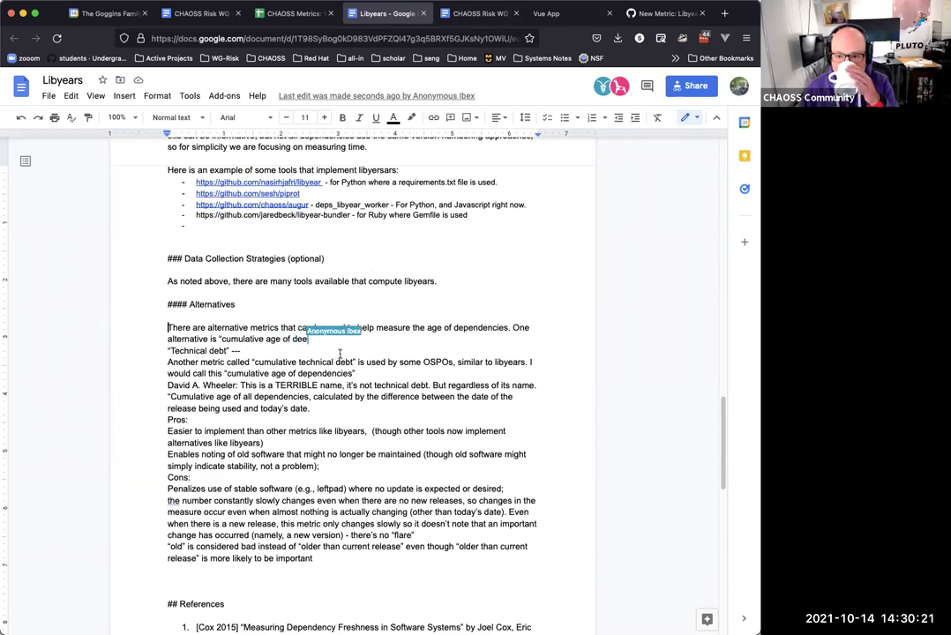
# Highlight the "cumulative technical debt" passage under Alternatives and examine the section's description, pros and cons
pyautogui.moveTo(314, 363); pyautogui.dragTo(354, 374)
pyautogui.tripleClick(289, 365)
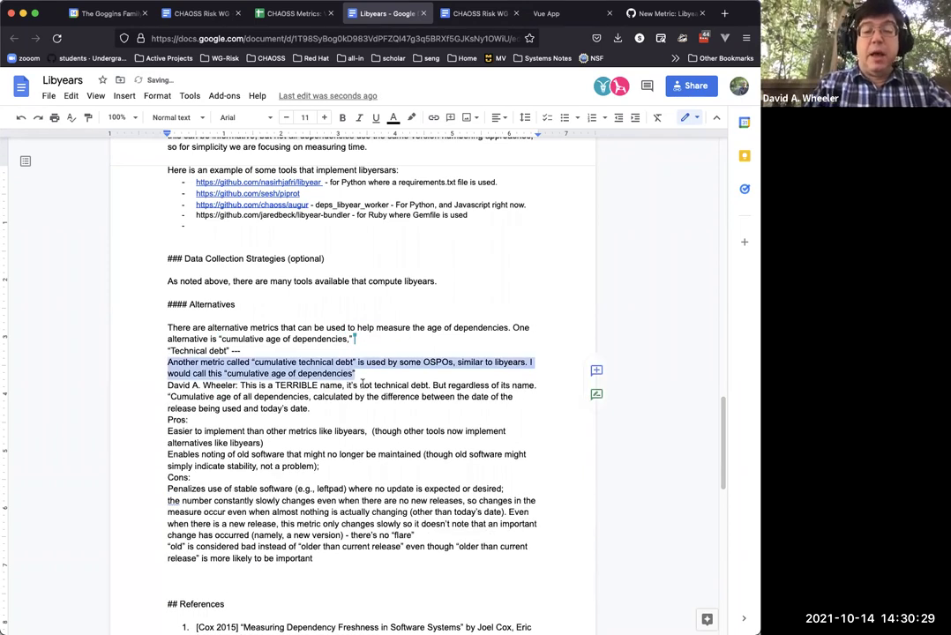
pyautogui.click(361, 385)
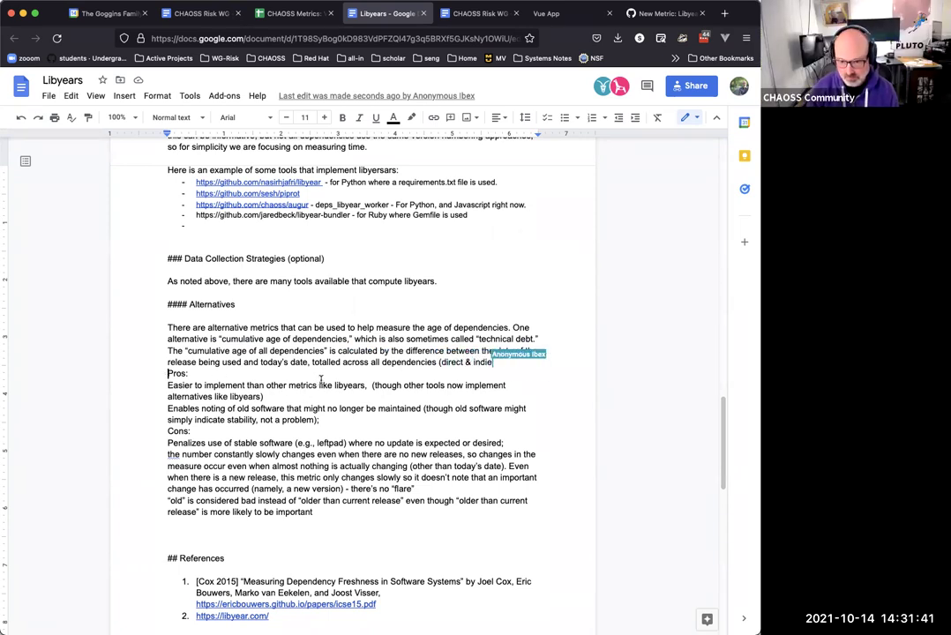
pyautogui.write('-')
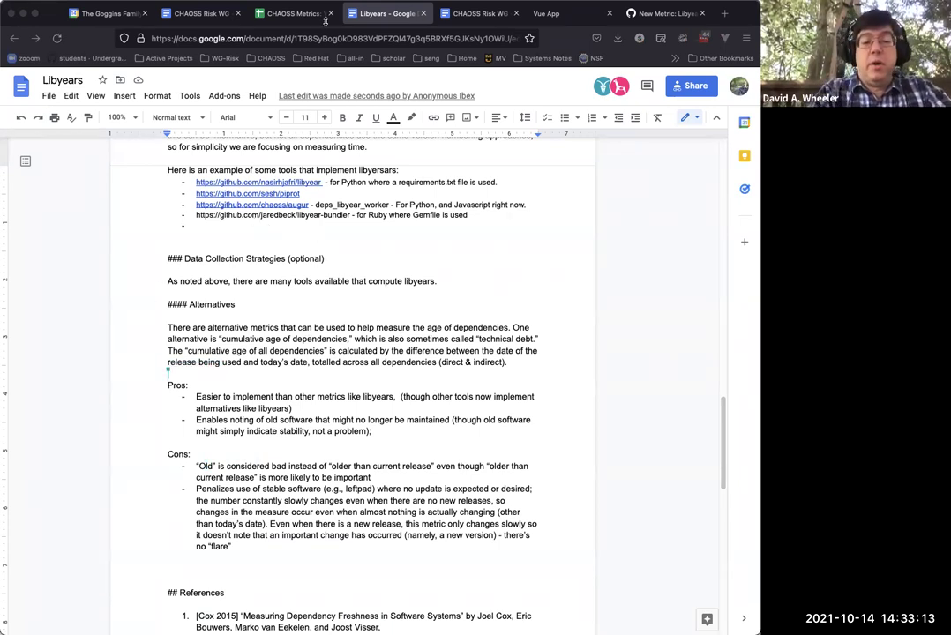
pyautogui.click(383, 7)
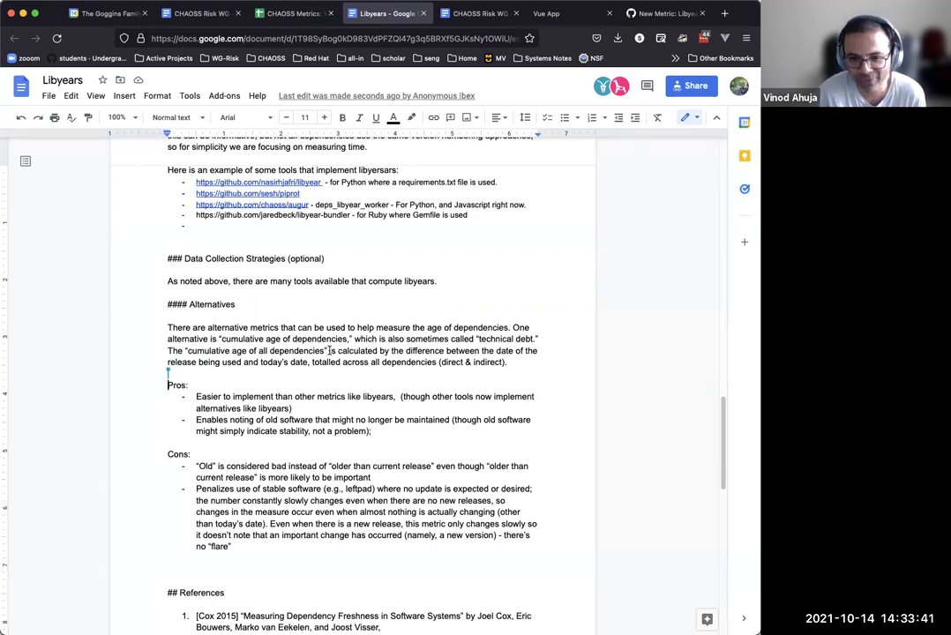
pyautogui.click(329, 350)
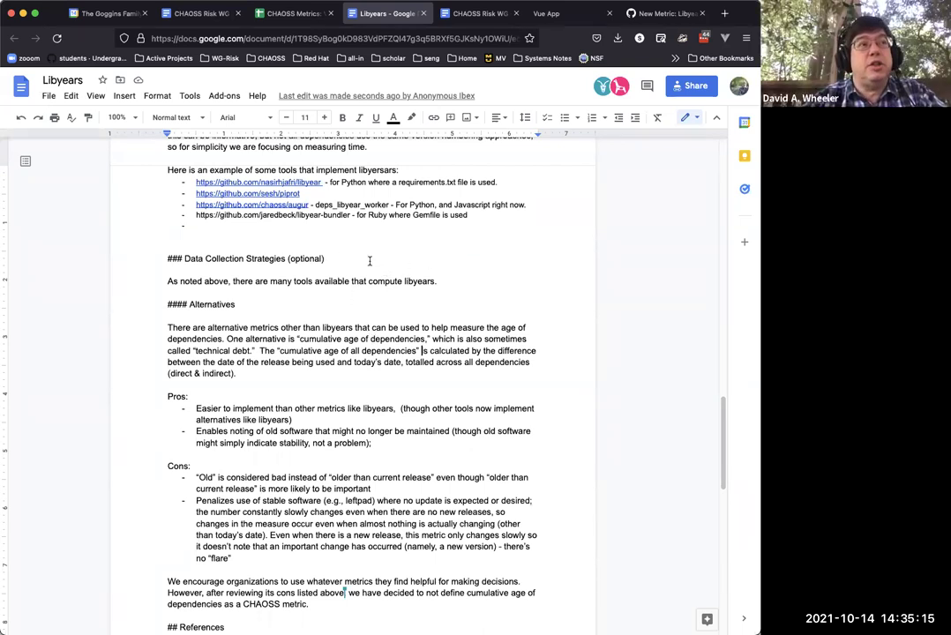
# Delete the empty bullet at the end of the tools list and the extra blank line above the Data Collection Strategies heading
pyautogui.click(300, 237)
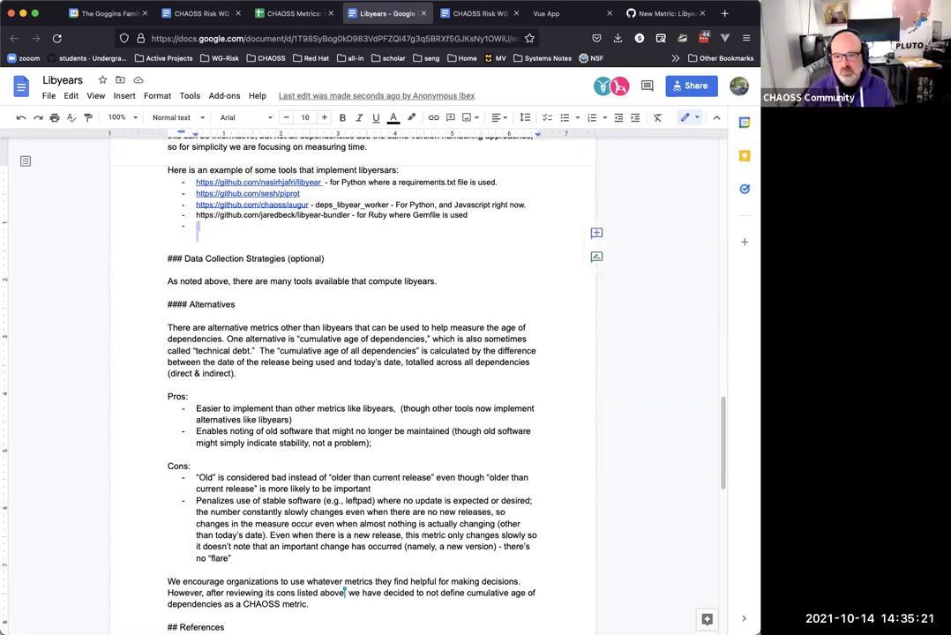
pyautogui.press('BackSpace')
pyautogui.press('BackSpace')
pyautogui.press('BackSpace')
pyautogui.press('Delete')
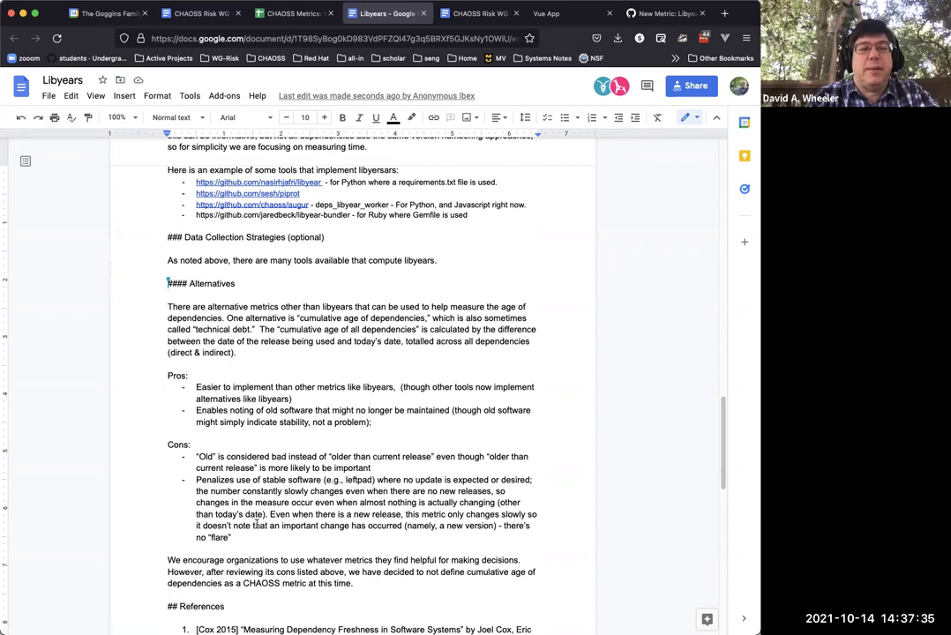
# Highlight the pros and cons of cumulative age of dependencies, and return to the October 14 agenda in the Risk WG minutes
pyautogui.moveTo(232, 538); pyautogui.dragTo(181, 390)
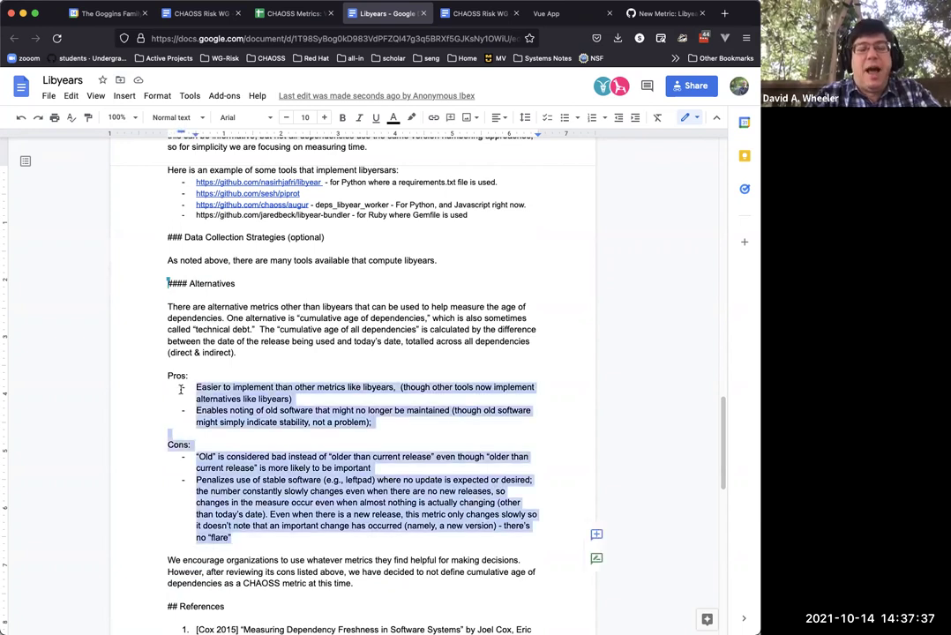
pyautogui.click(199, 13)
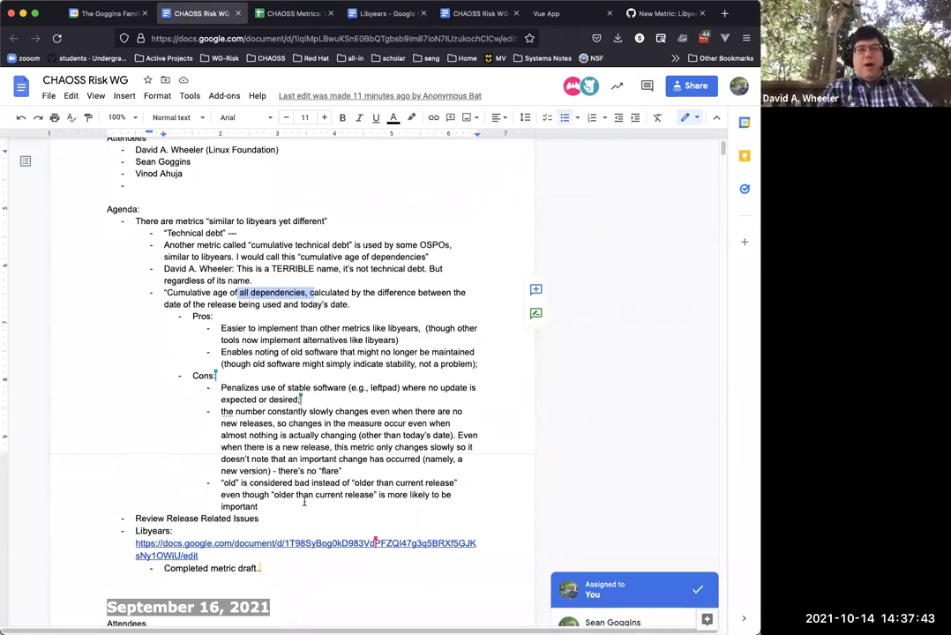
pyautogui.scroll(1, 305, 501)
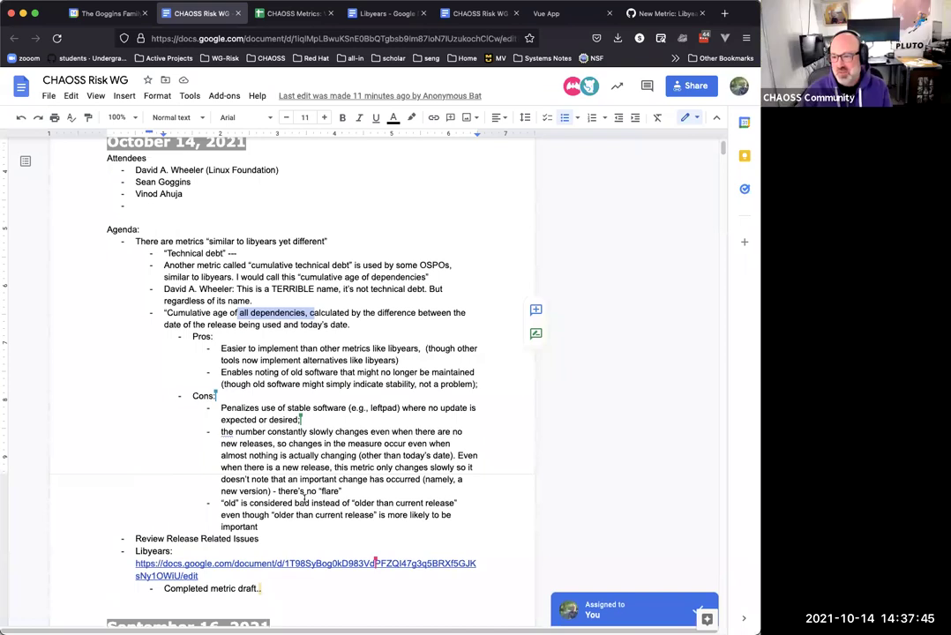